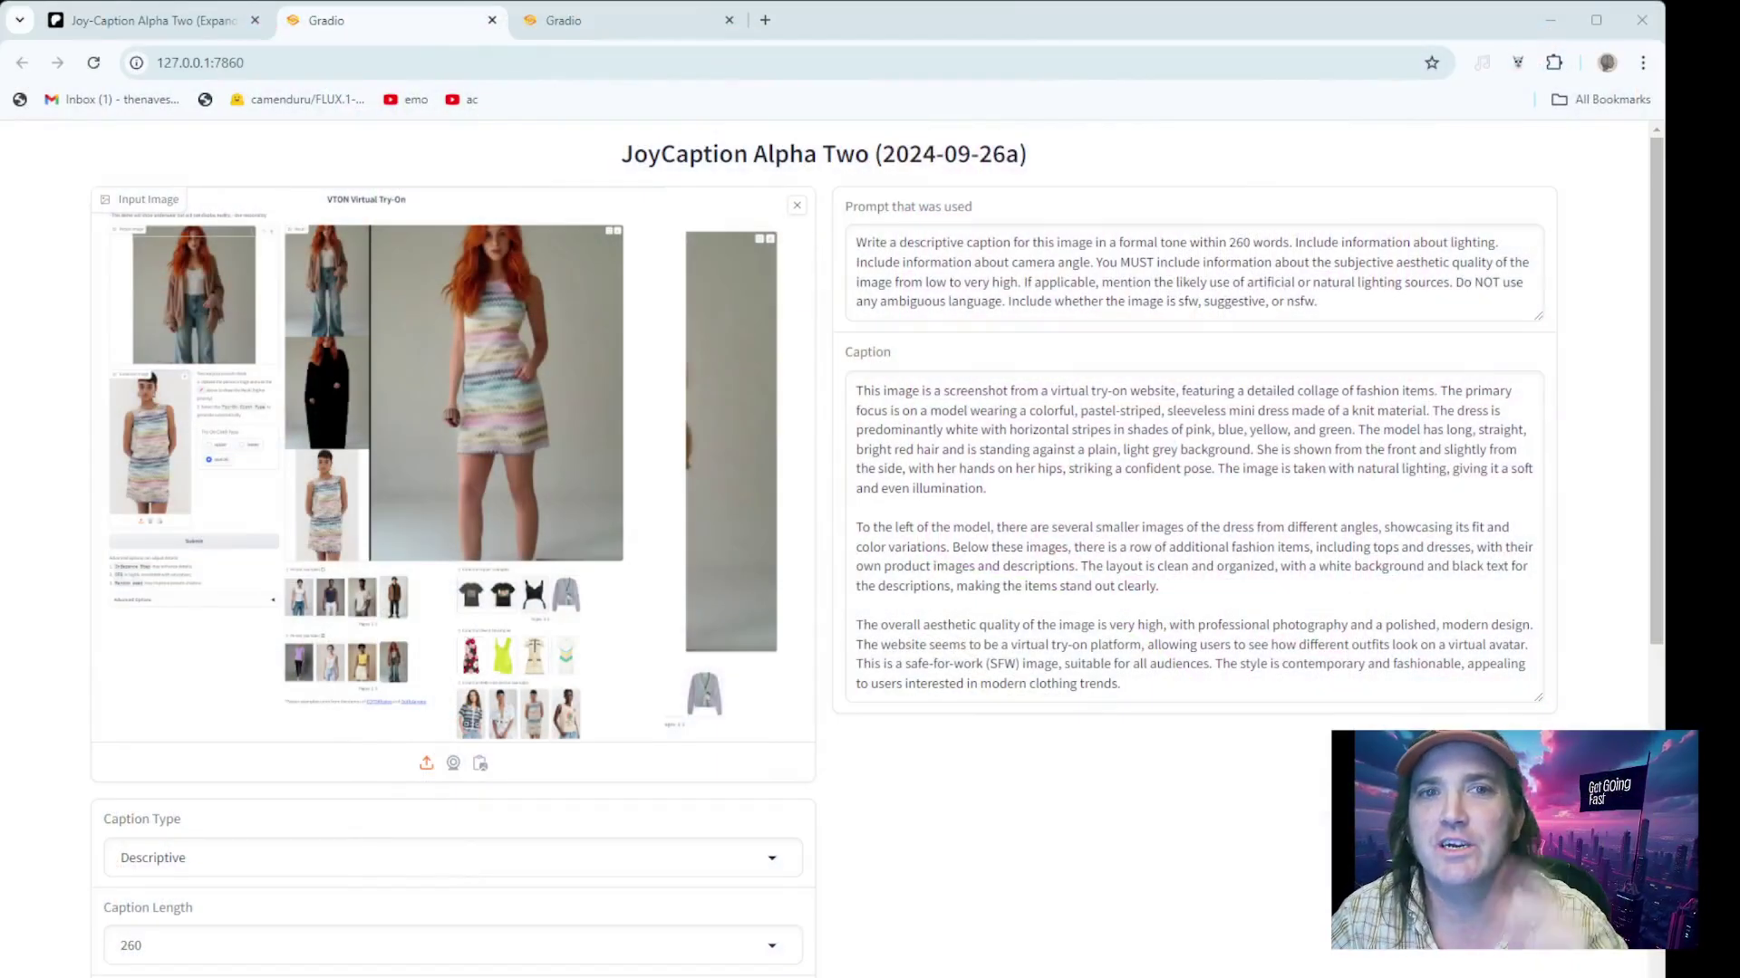
Look through the list of caption types, leaving Descriptive selected.
{"action": "scroll", "coordinate": [869, 543], "scroll_direction": "down", "scroll_amount": 3}
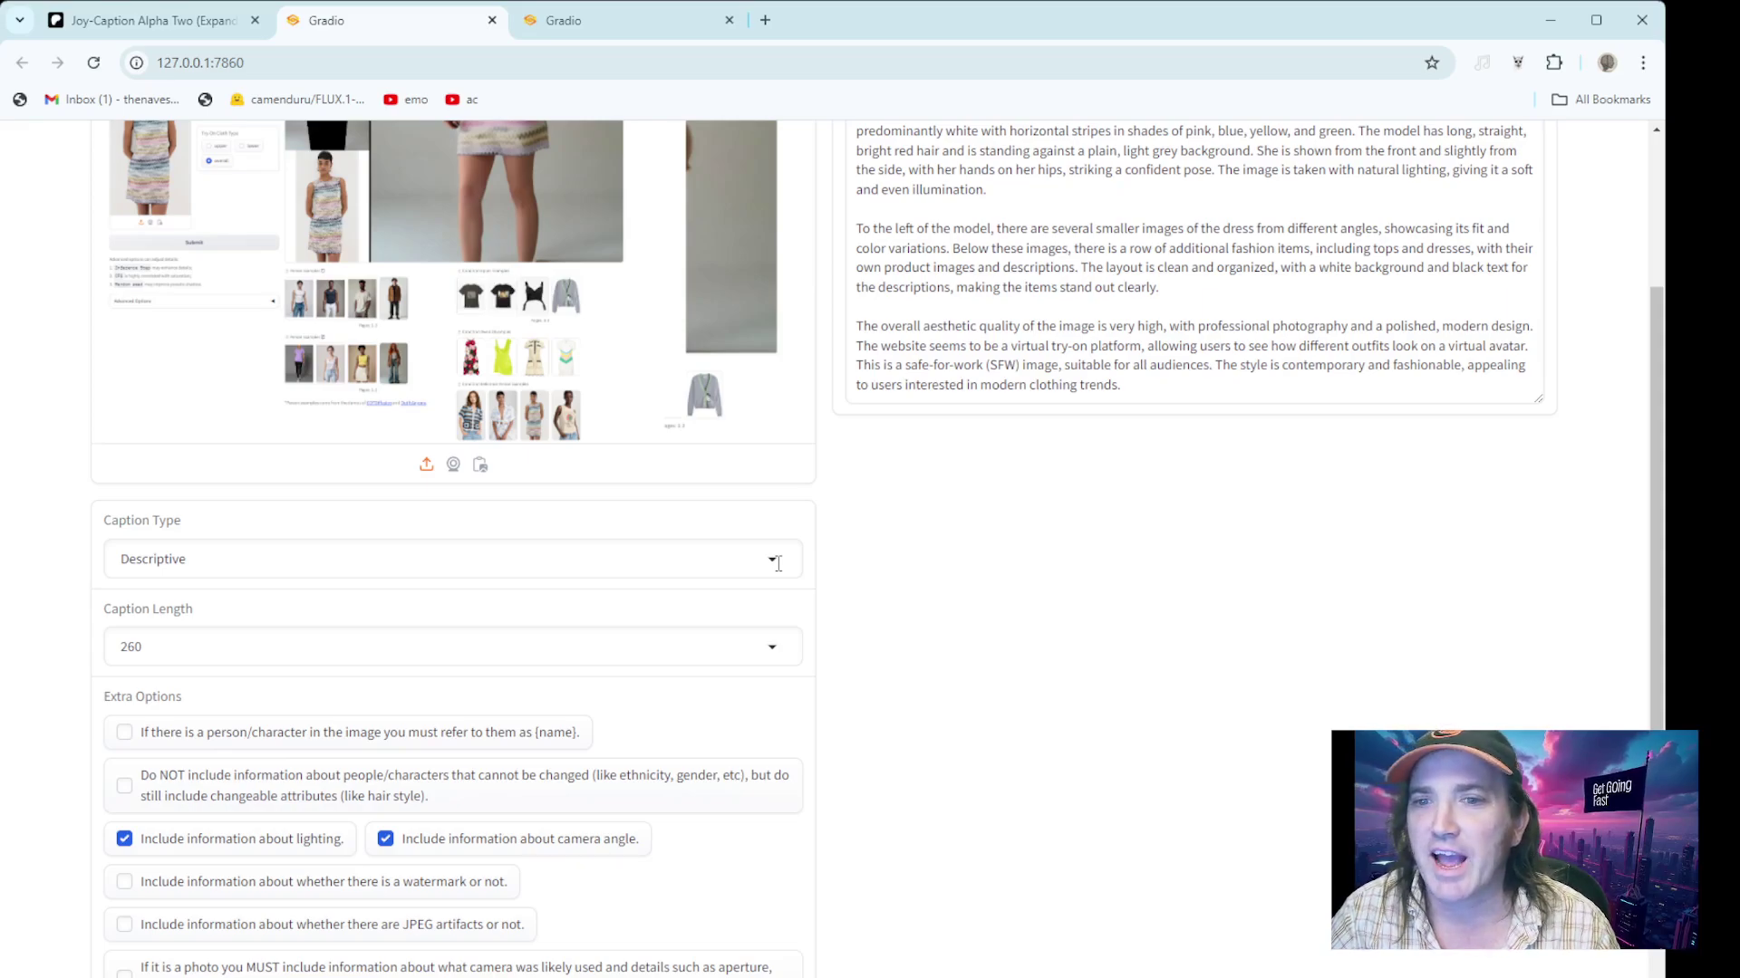
{"action": "left_click", "coordinate": [777, 563]}
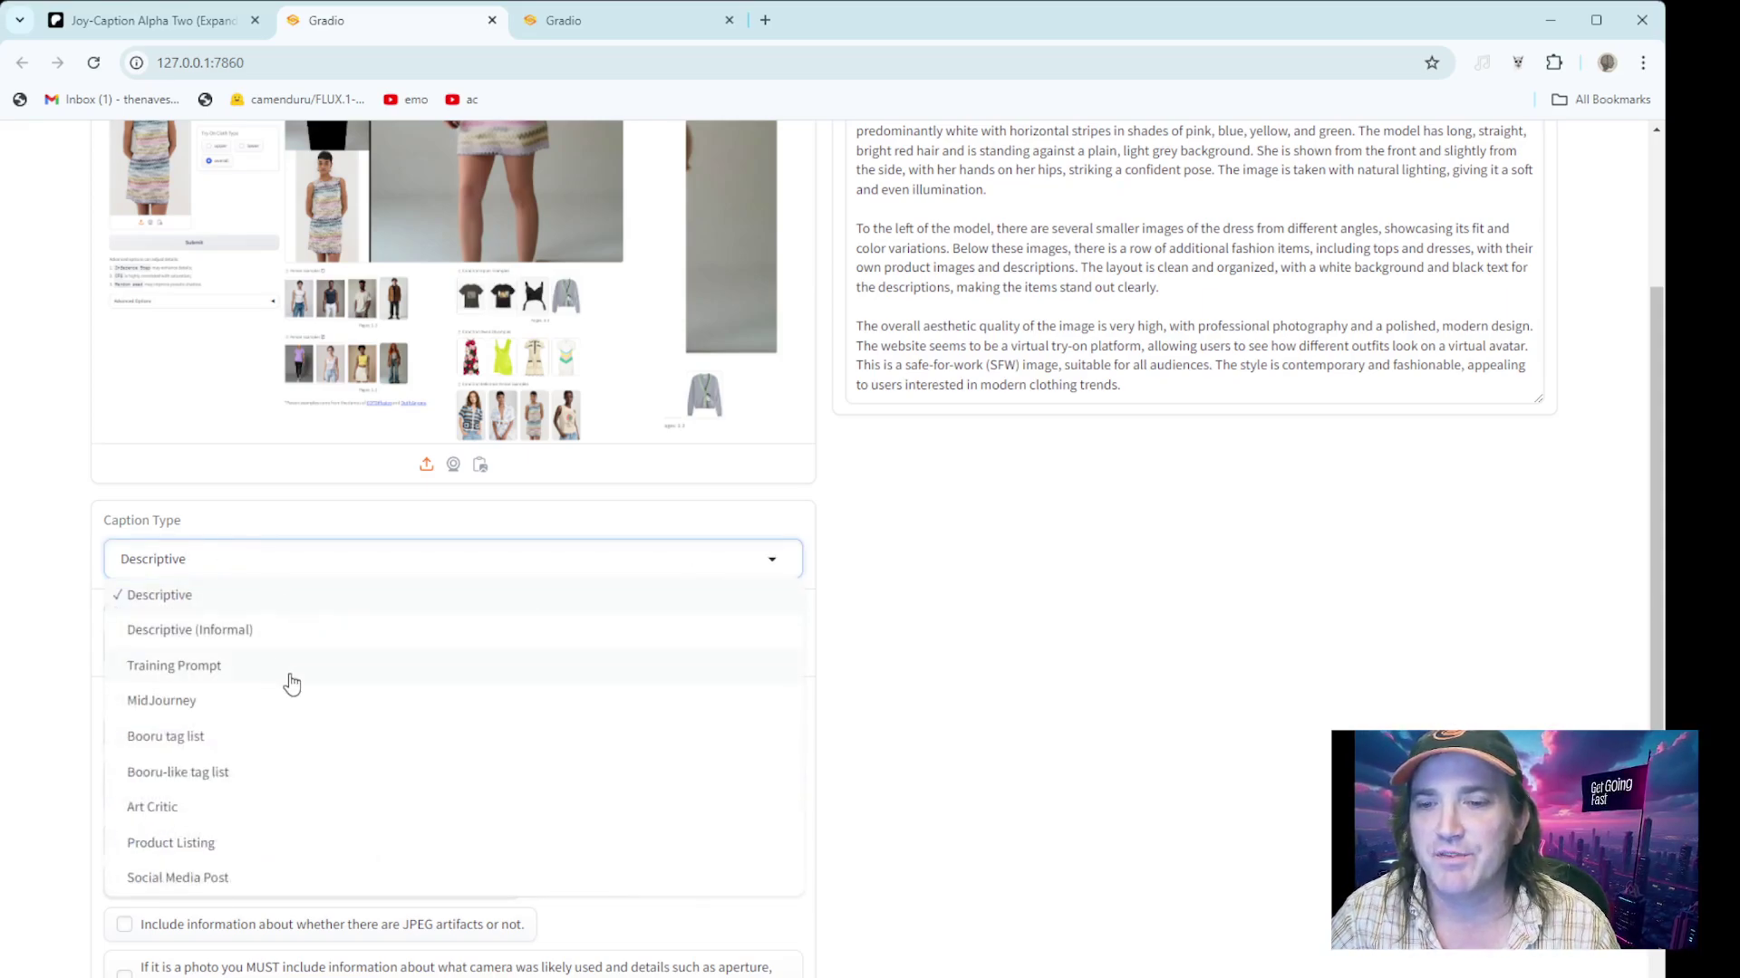
{"action": "scroll", "coordinate": [281, 681], "scroll_direction": "down", "scroll_amount": 2}
{"action": "scroll", "coordinate": [229, 679], "scroll_direction": "up", "scroll_amount": 1}
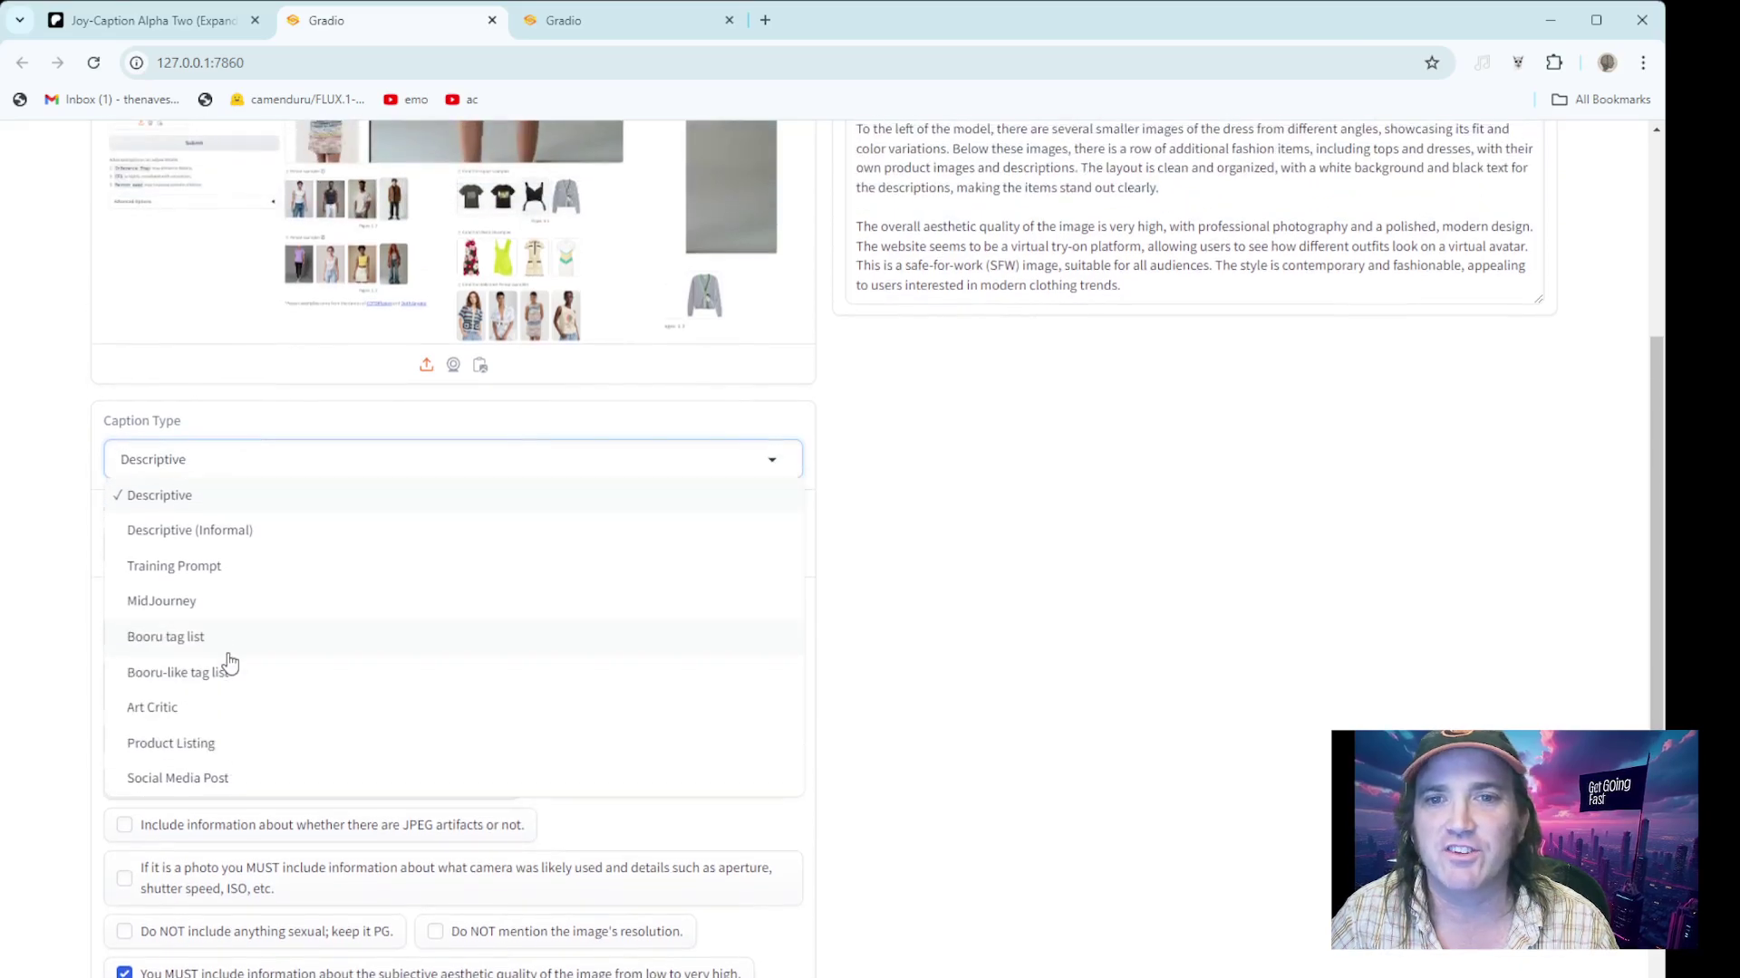
{"action": "left_click", "coordinate": [1192, 607]}
Scroll through the Extra Options, from lighting and camera angle to SFW rating.
{"action": "scroll", "coordinate": [1186, 605], "scroll_direction": "up", "scroll_amount": 3}
{"action": "scroll", "coordinate": [803, 675], "scroll_direction": "down", "scroll_amount": 6}
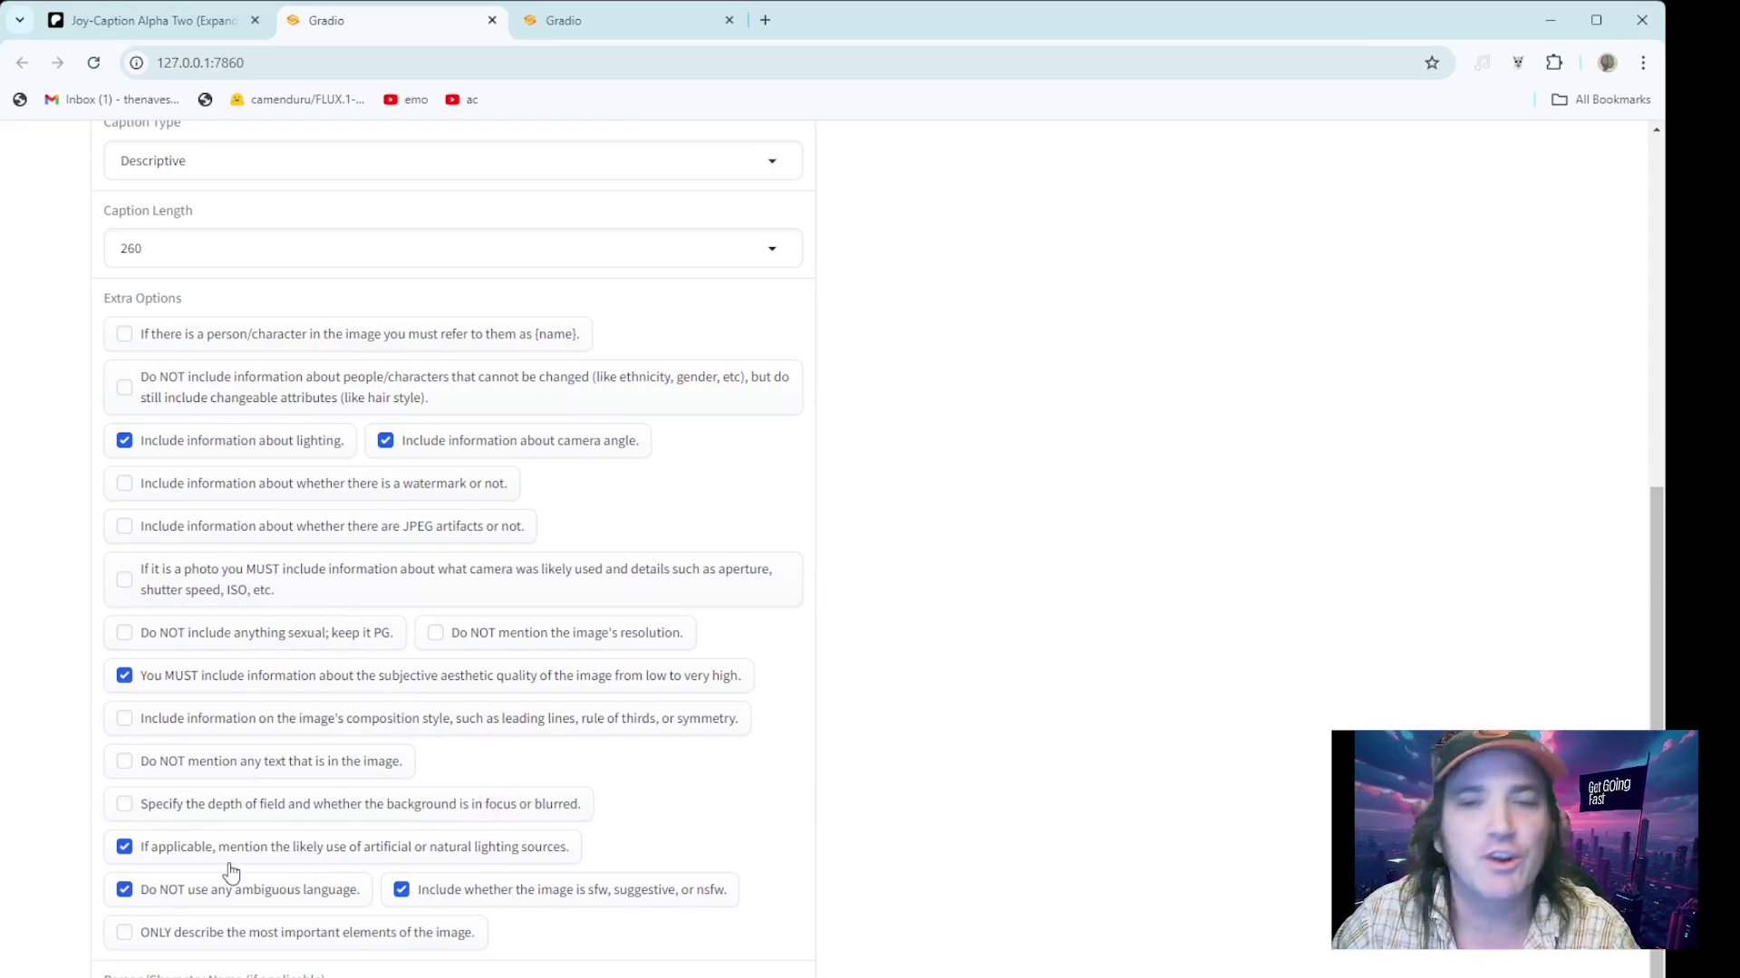
{"action": "scroll", "coordinate": [426, 910], "scroll_direction": "down", "scroll_amount": 1}
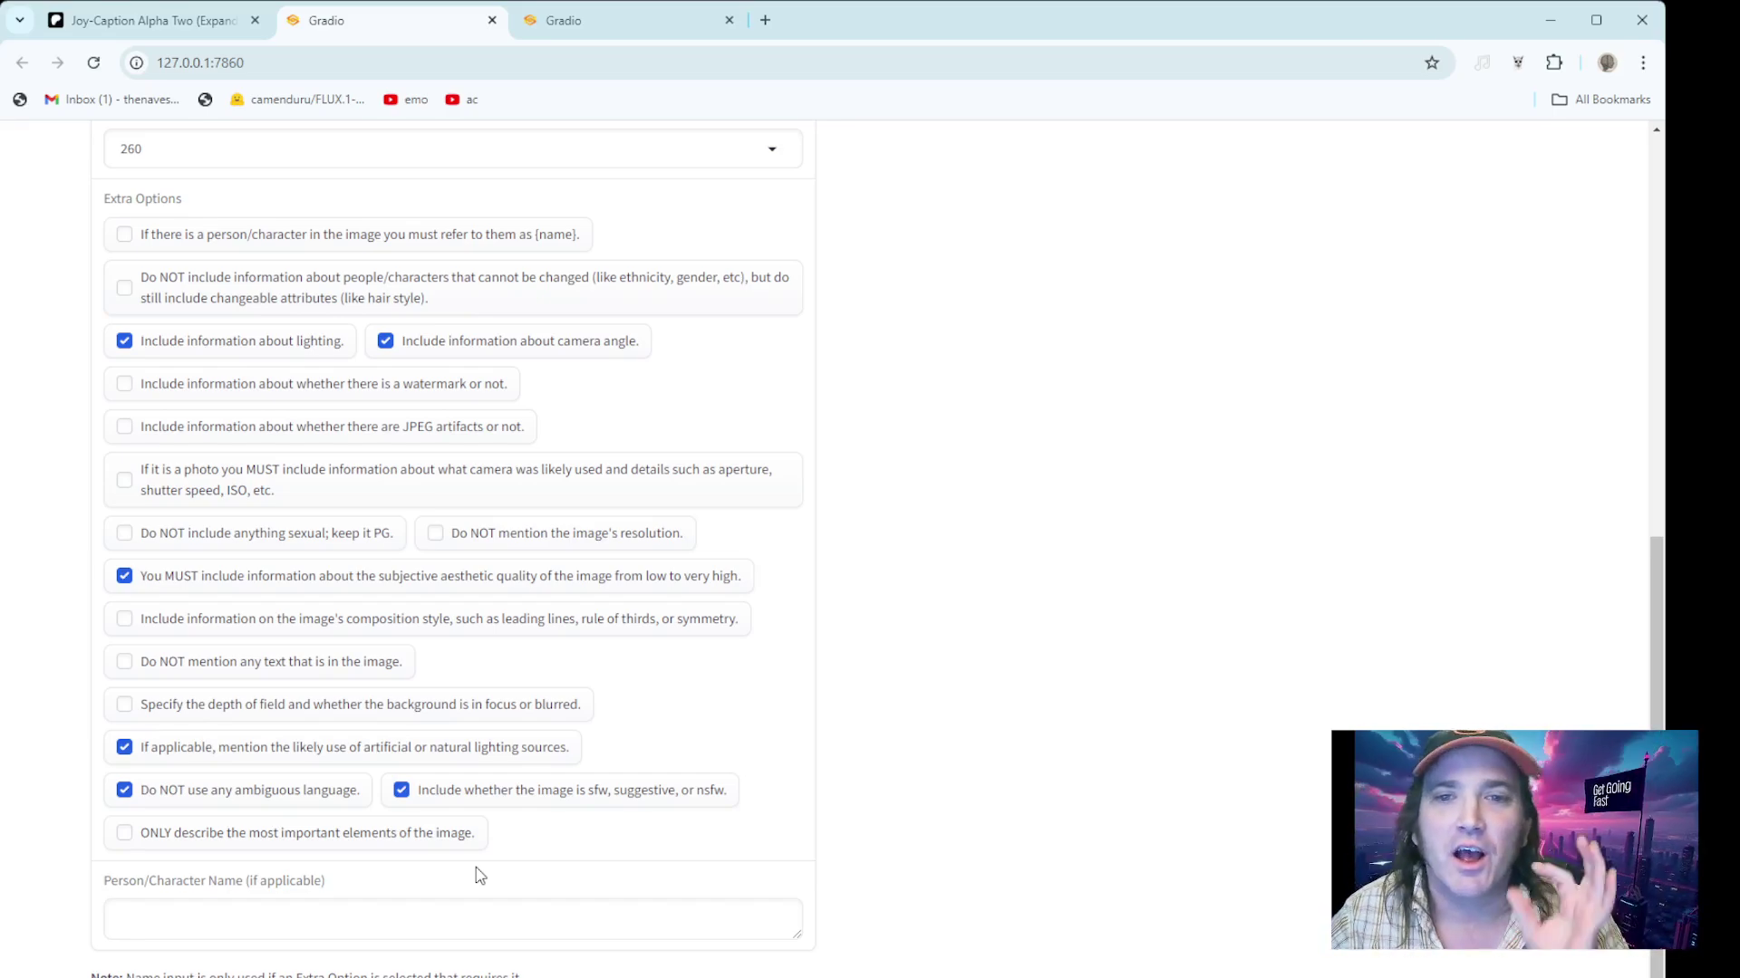
Switch to the browser tab holding the cowboy portrait session.
{"action": "left_click", "coordinate": [579, 27]}
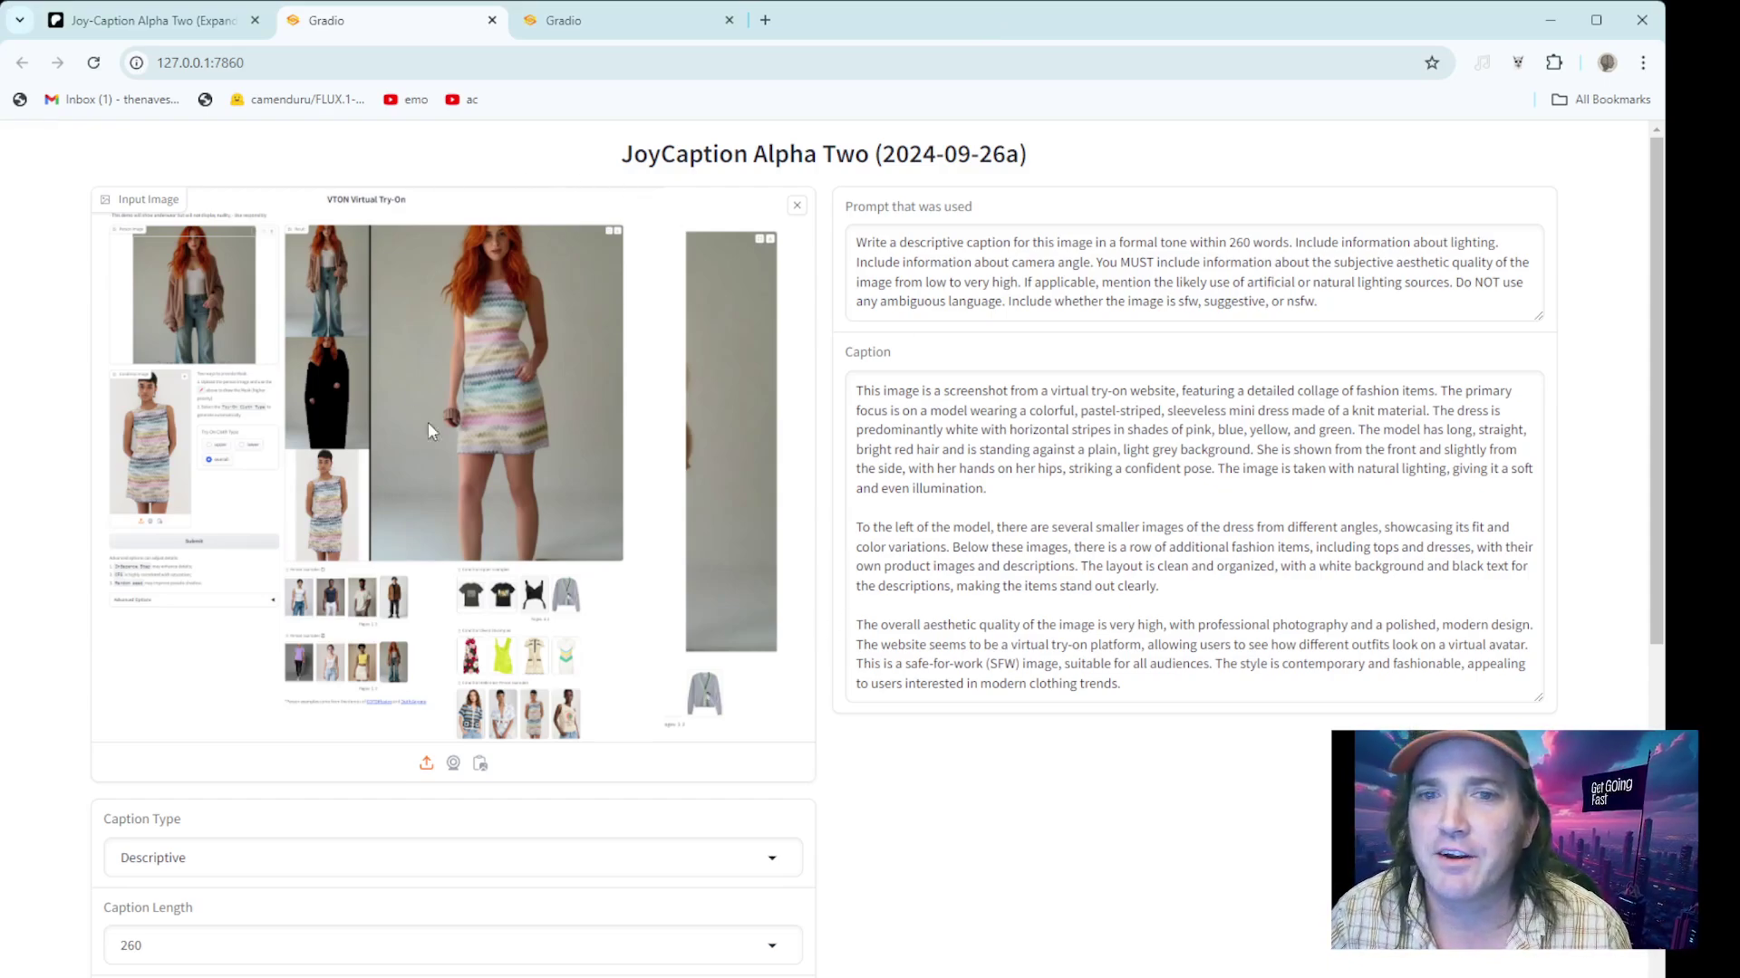
{"action": "left_click", "coordinate": [796, 205]}
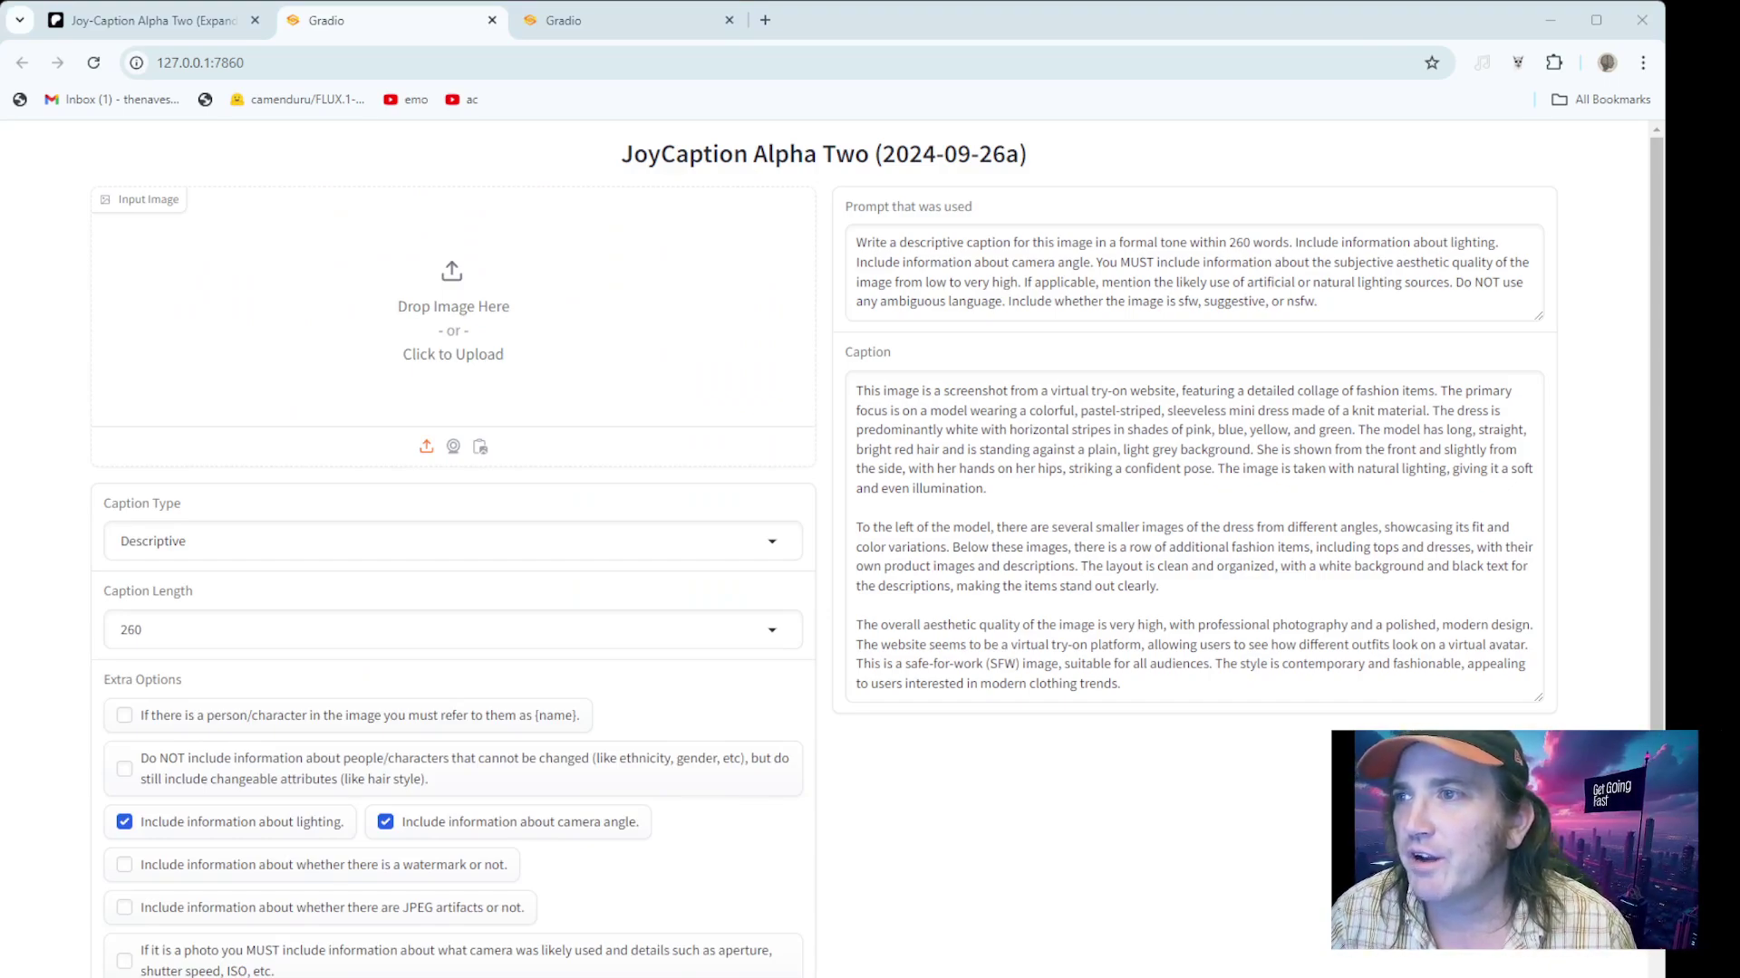
{"action": "key", "text": "ctrl+v"}
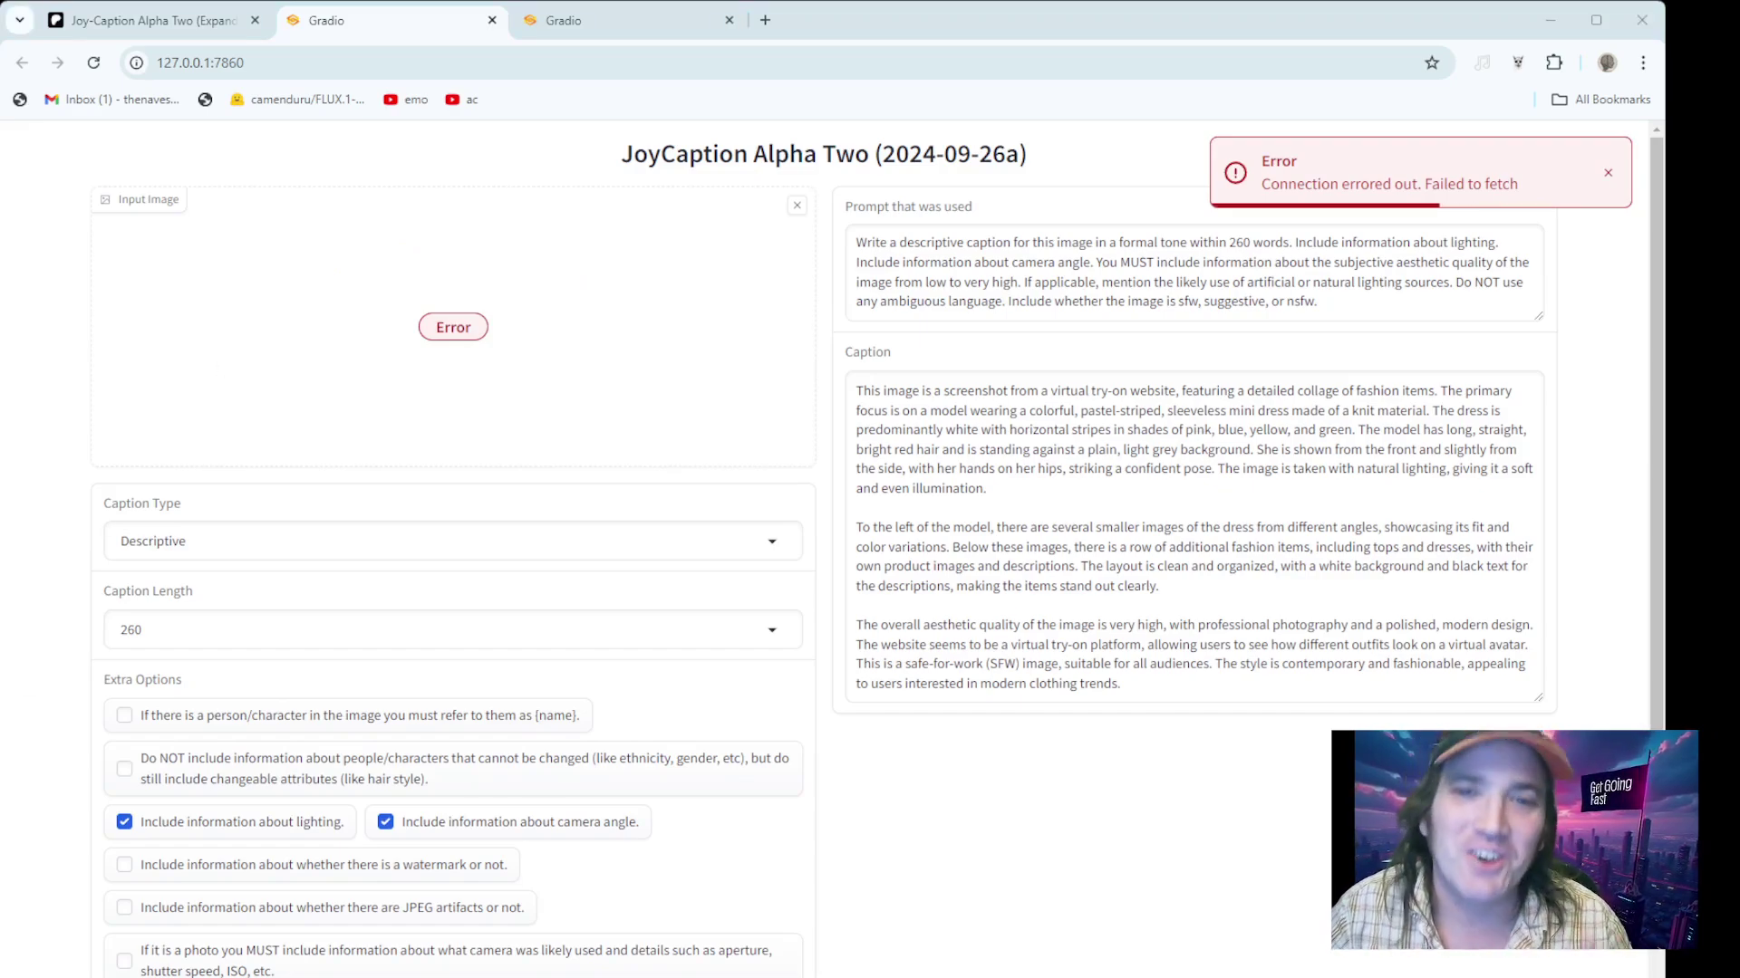
{"action": "scroll", "coordinate": [1039, 432], "scroll_direction": "down", "scroll_amount": 5}
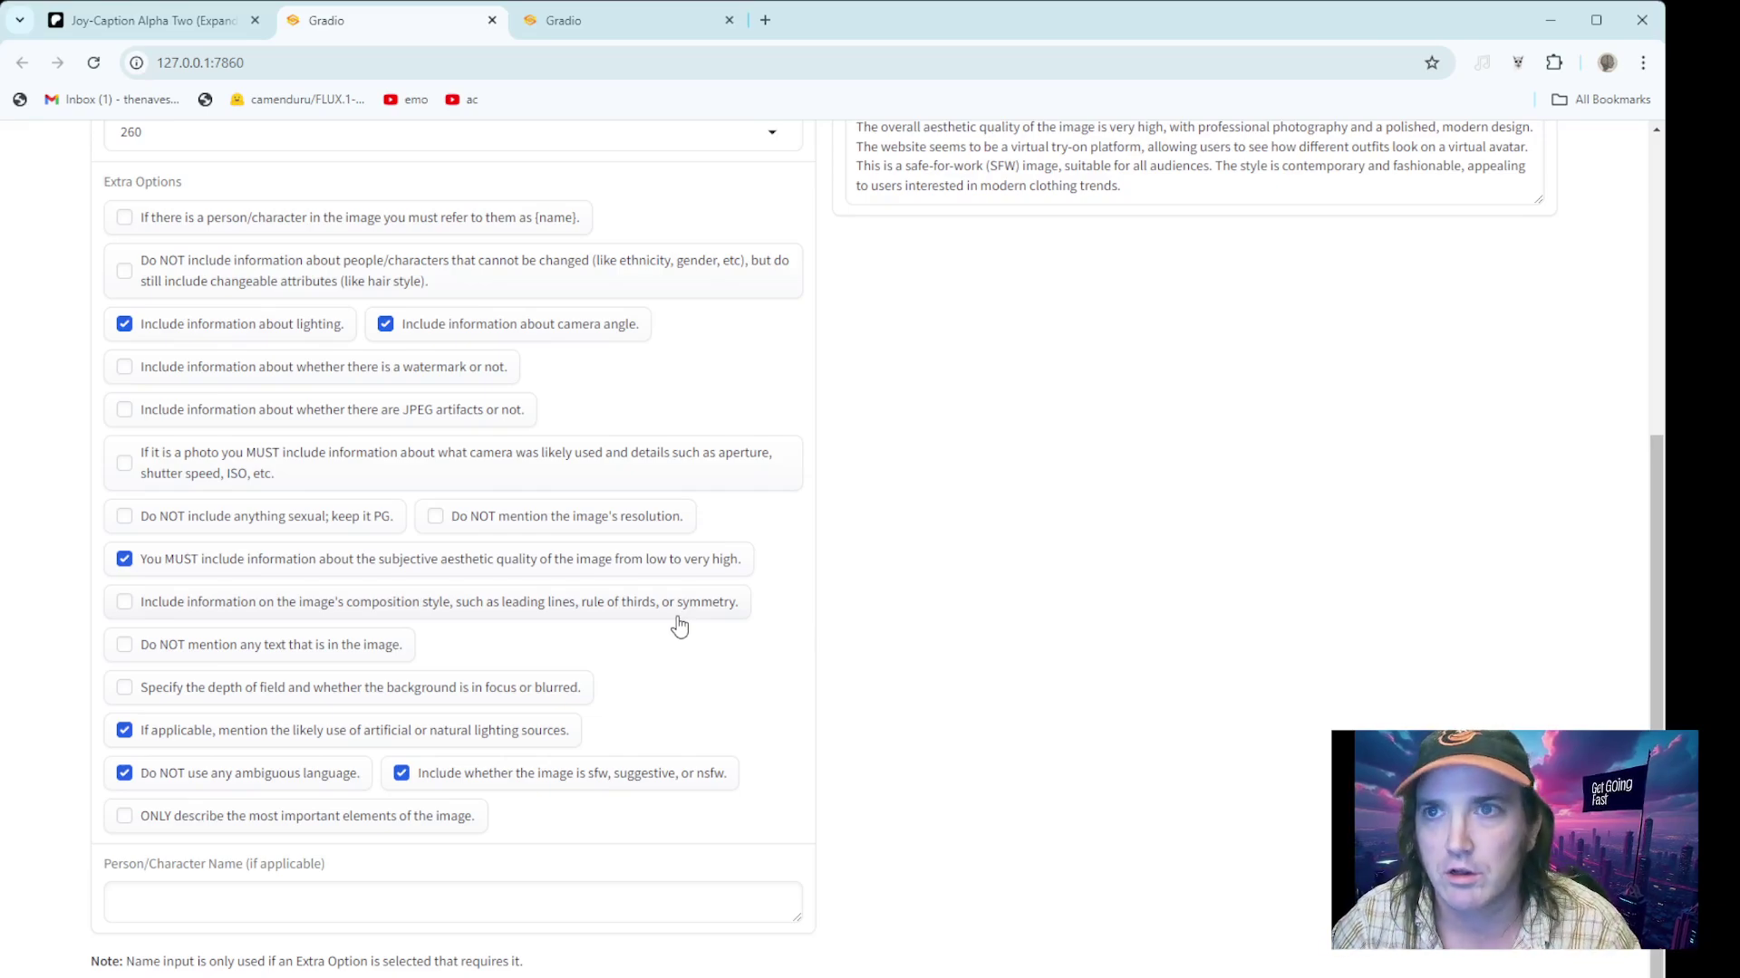
Return to the cowboy portrait tab and review caption types, keeping Social Media Post.
{"action": "left_click", "coordinate": [566, 20]}
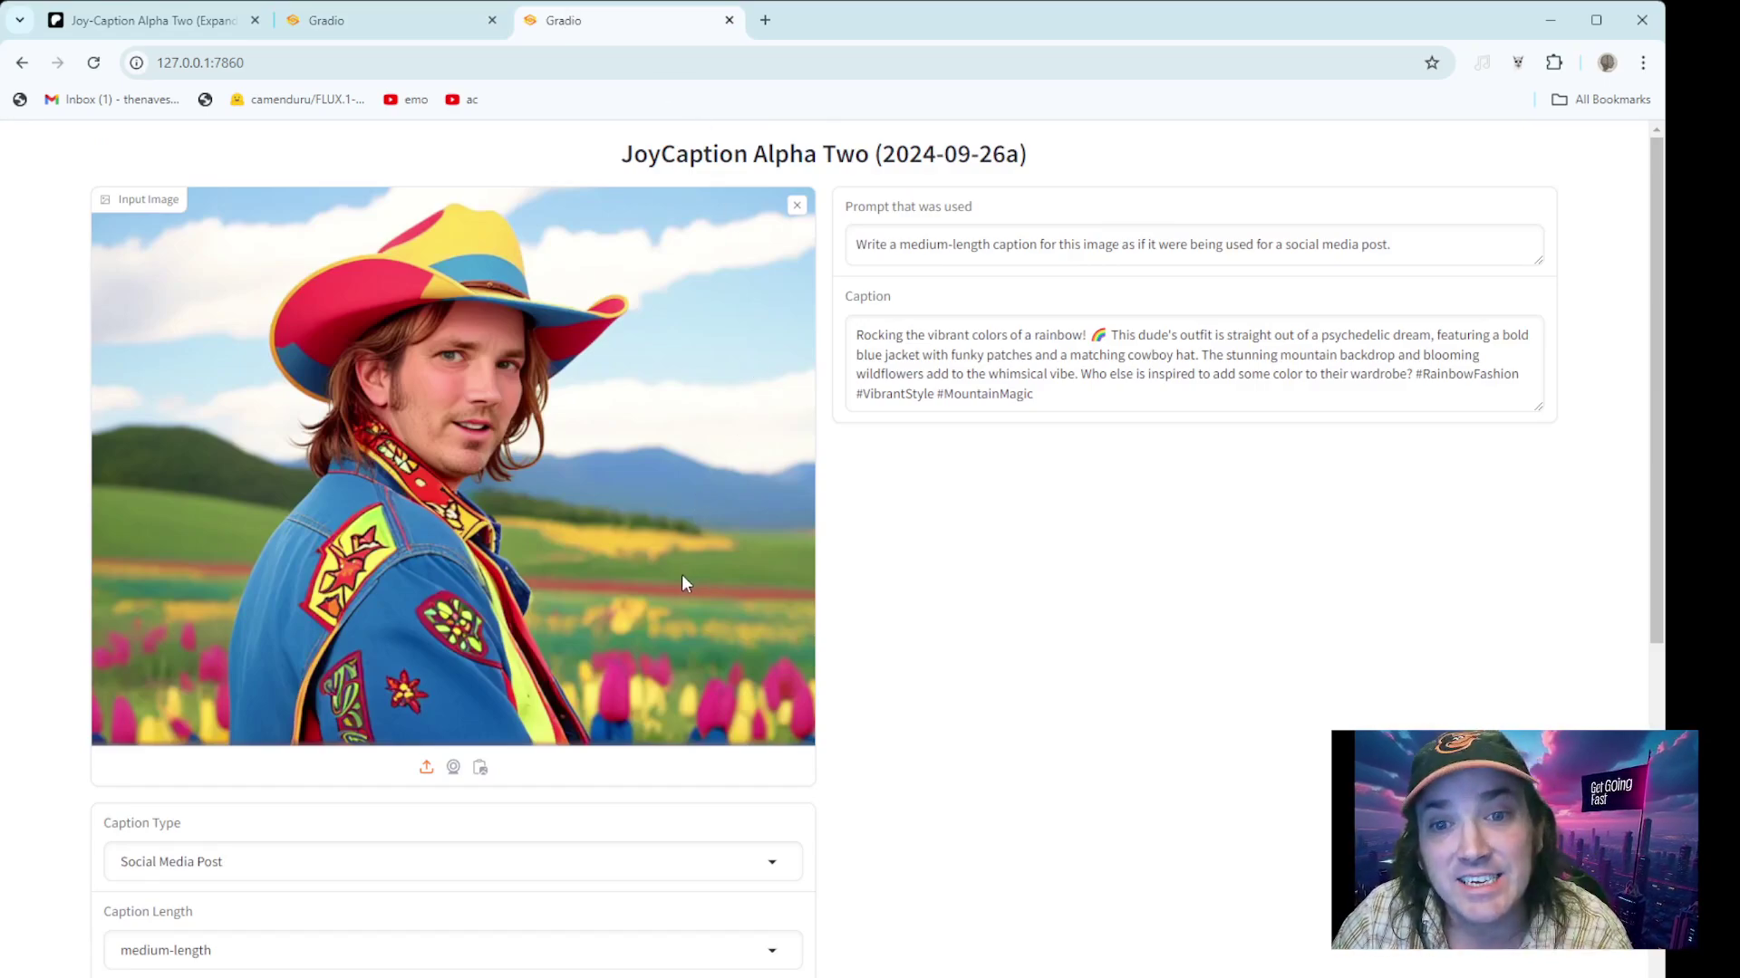
{"action": "scroll", "coordinate": [688, 678], "scroll_direction": "down", "scroll_amount": 1}
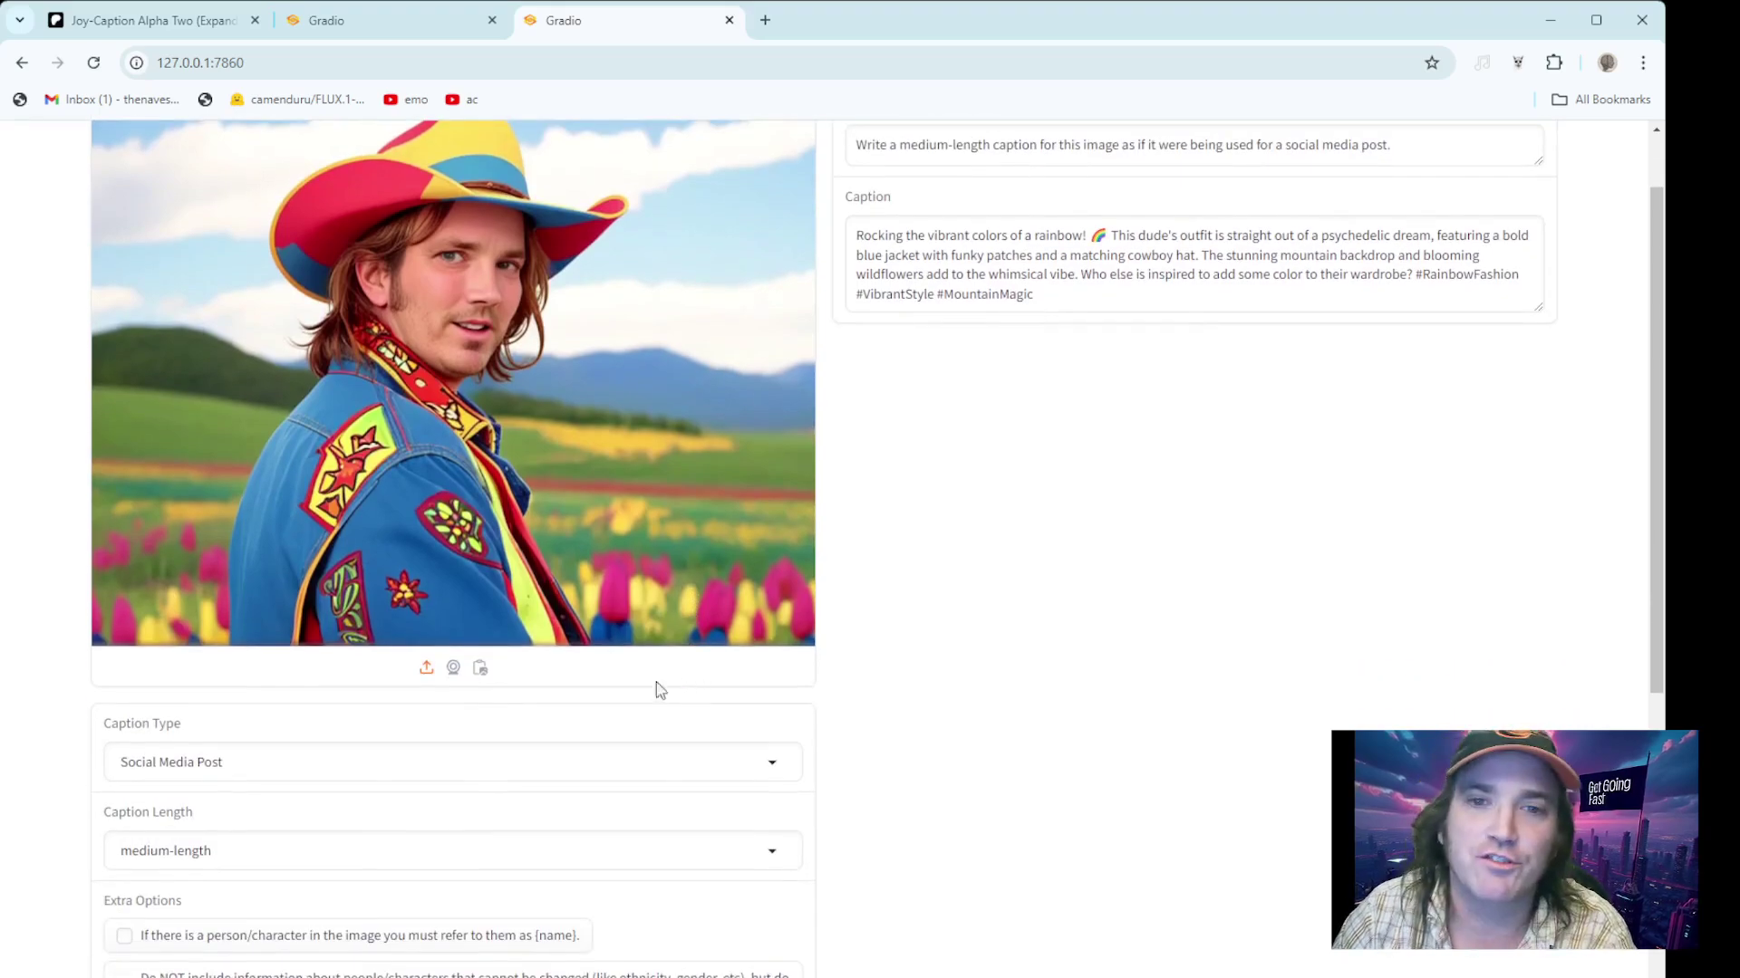
{"action": "left_click", "coordinate": [281, 768]}
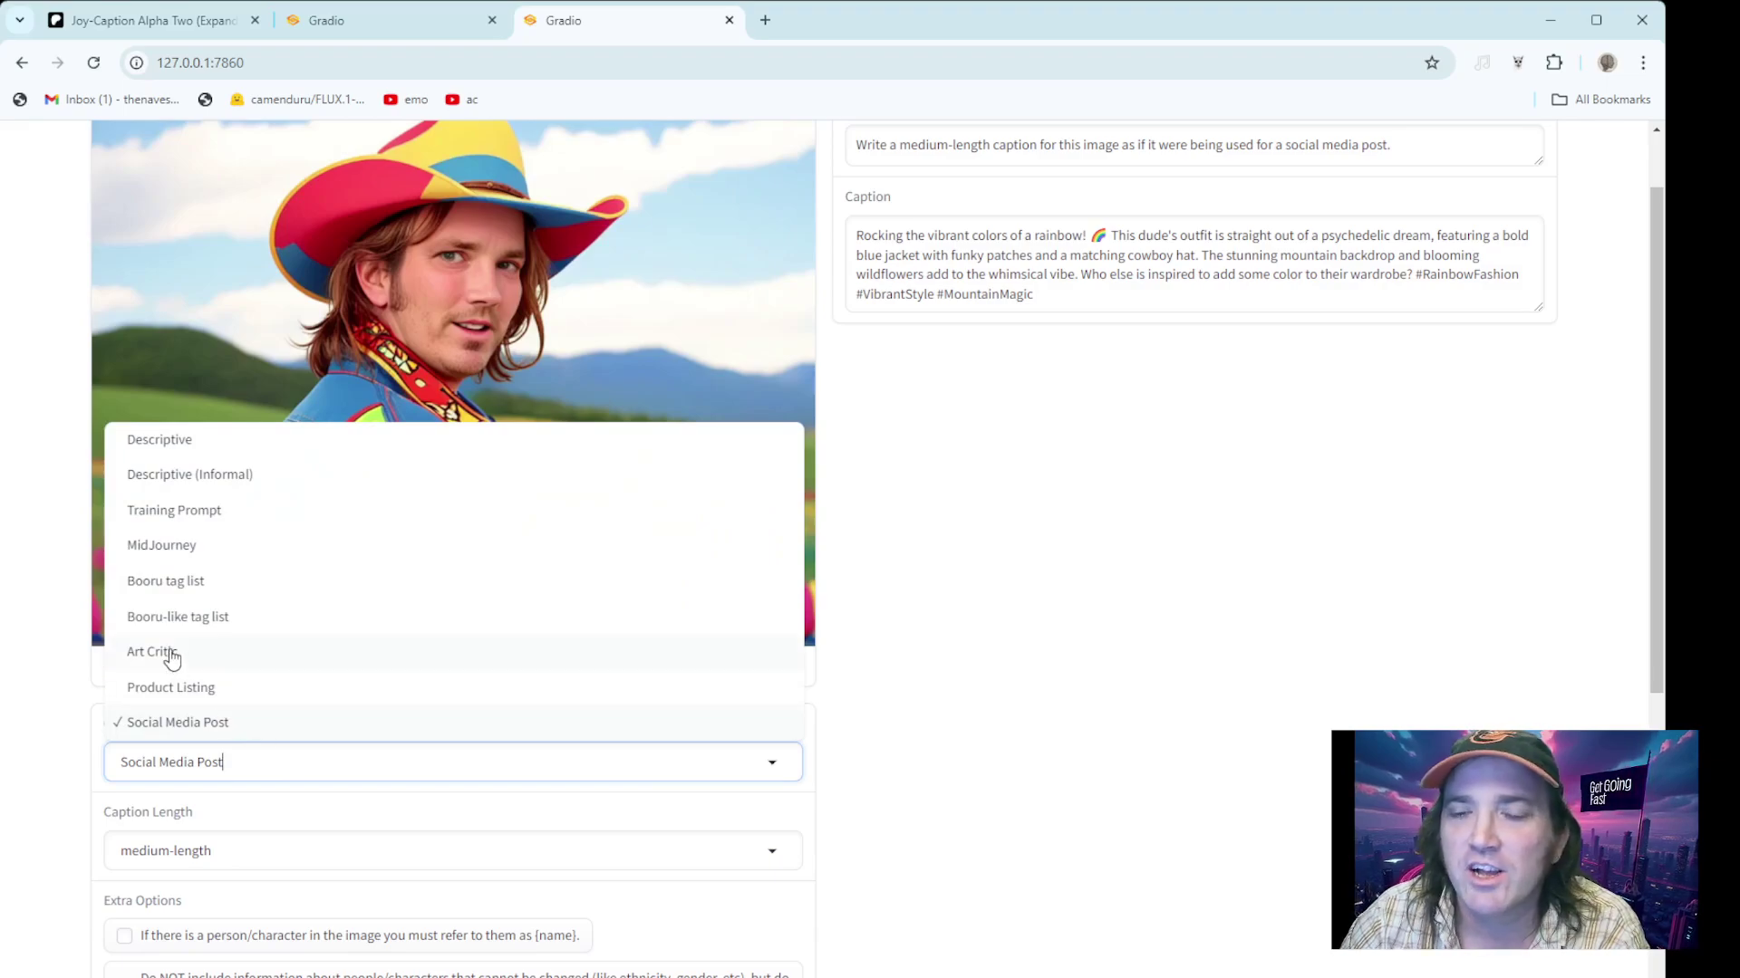
{"action": "scroll", "coordinate": [1124, 603], "scroll_direction": "up", "scroll_amount": 2}
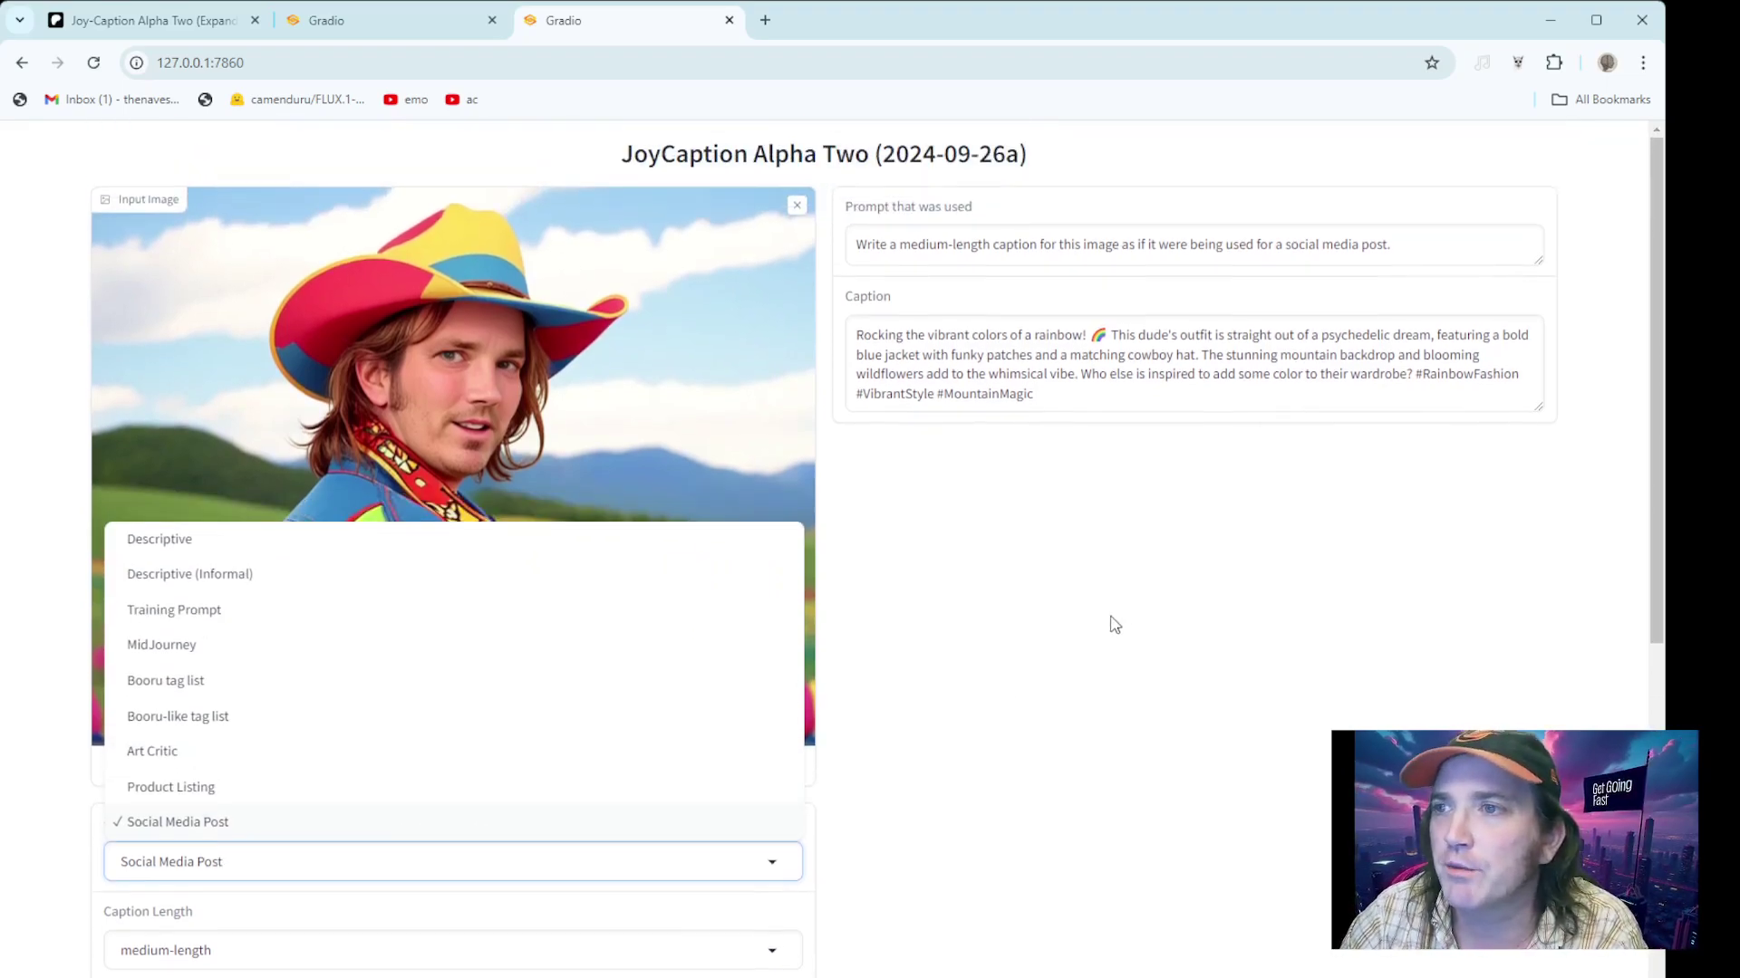
{"action": "left_click", "coordinate": [1073, 602]}
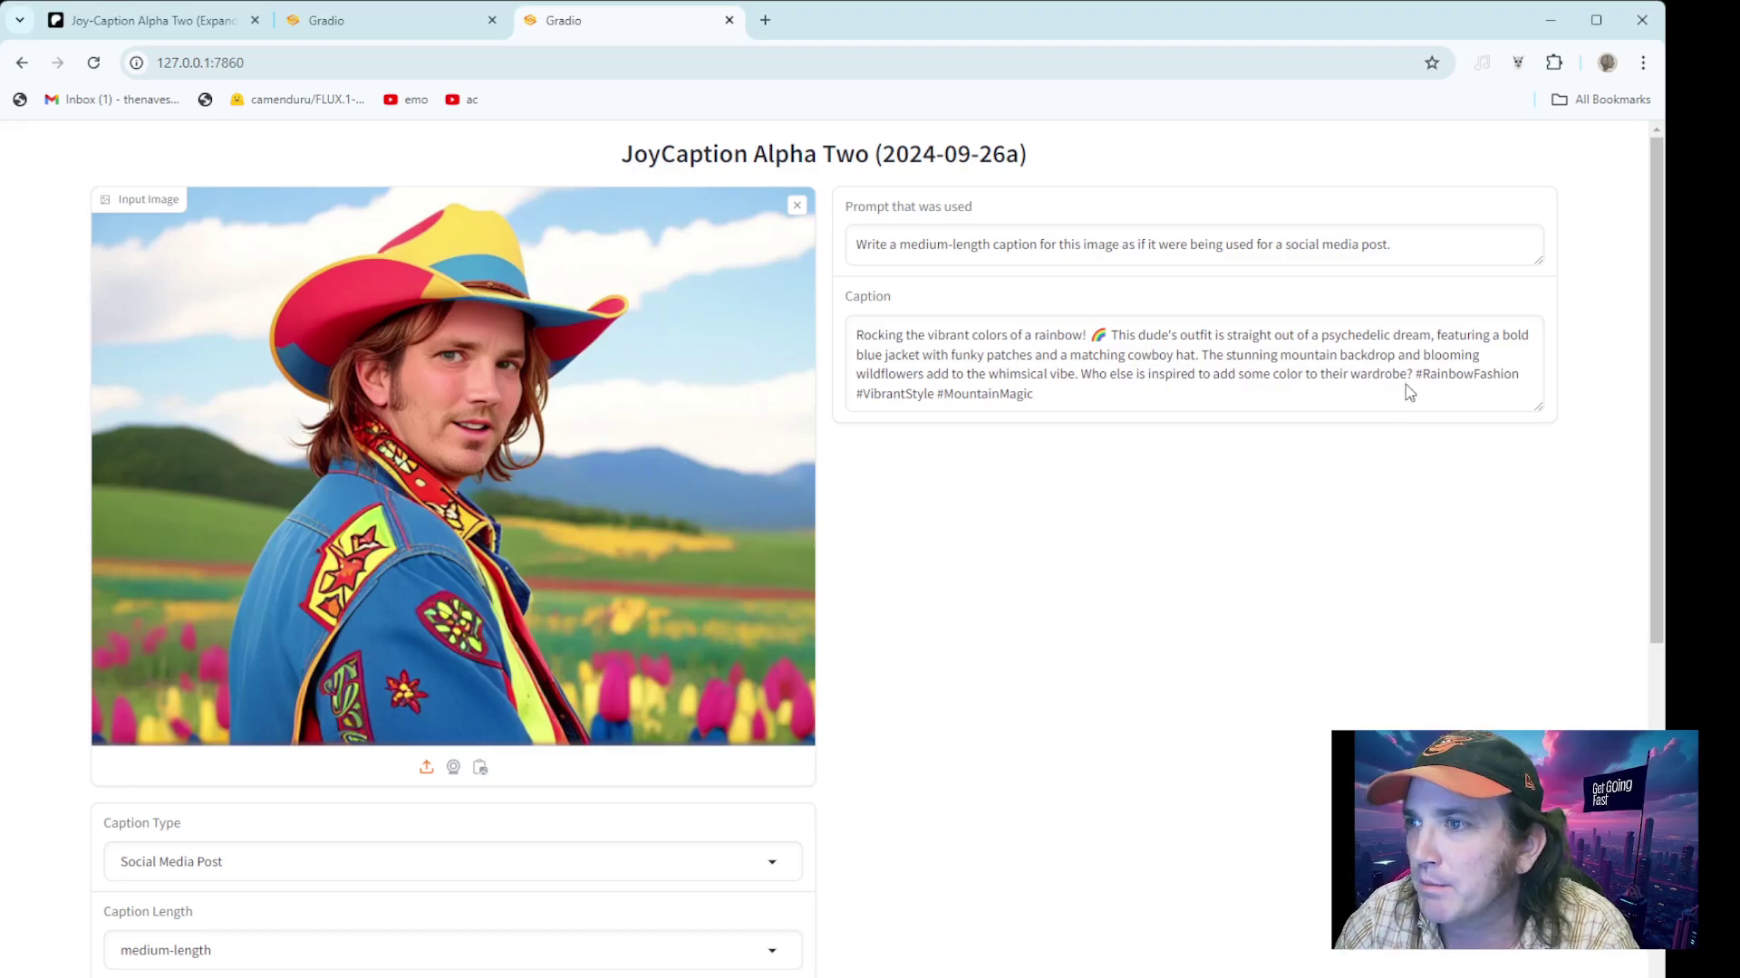
Highlight the caption's closing hashtags, then bring up the caption type list.
{"action": "left_click_drag", "start_coordinate": [1425, 381], "coordinate": [1226, 404]}
{"action": "left_click", "coordinate": [1104, 339]}
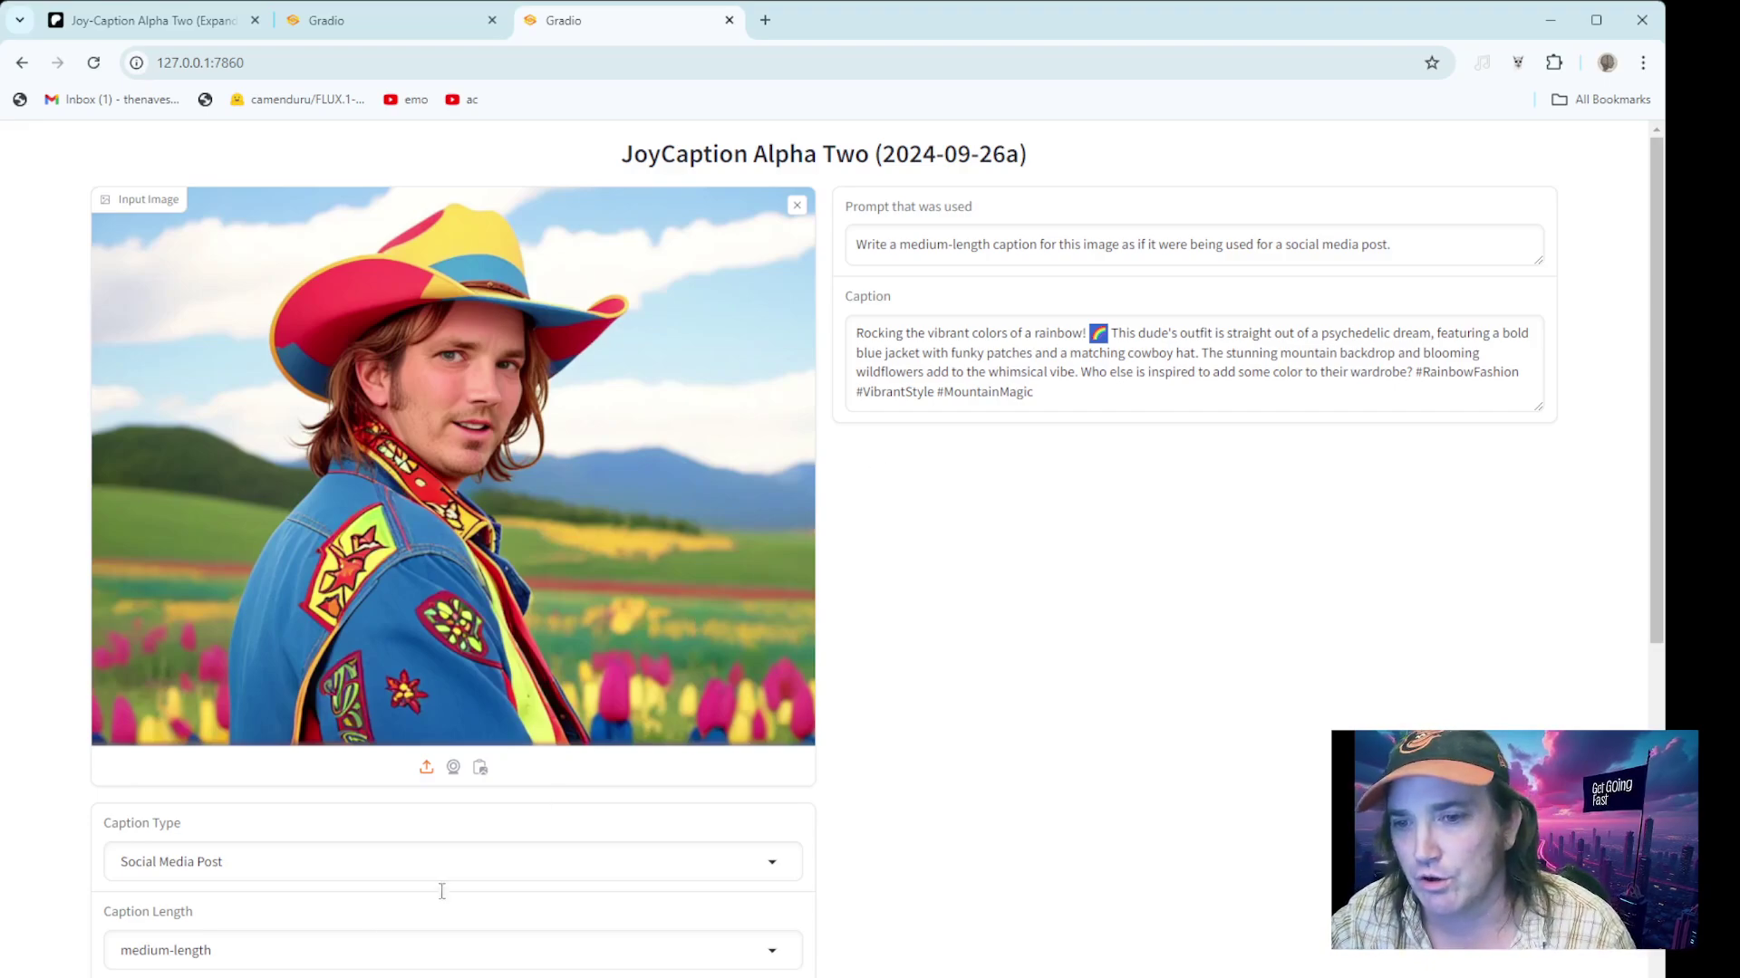
{"action": "left_click", "coordinate": [406, 868]}
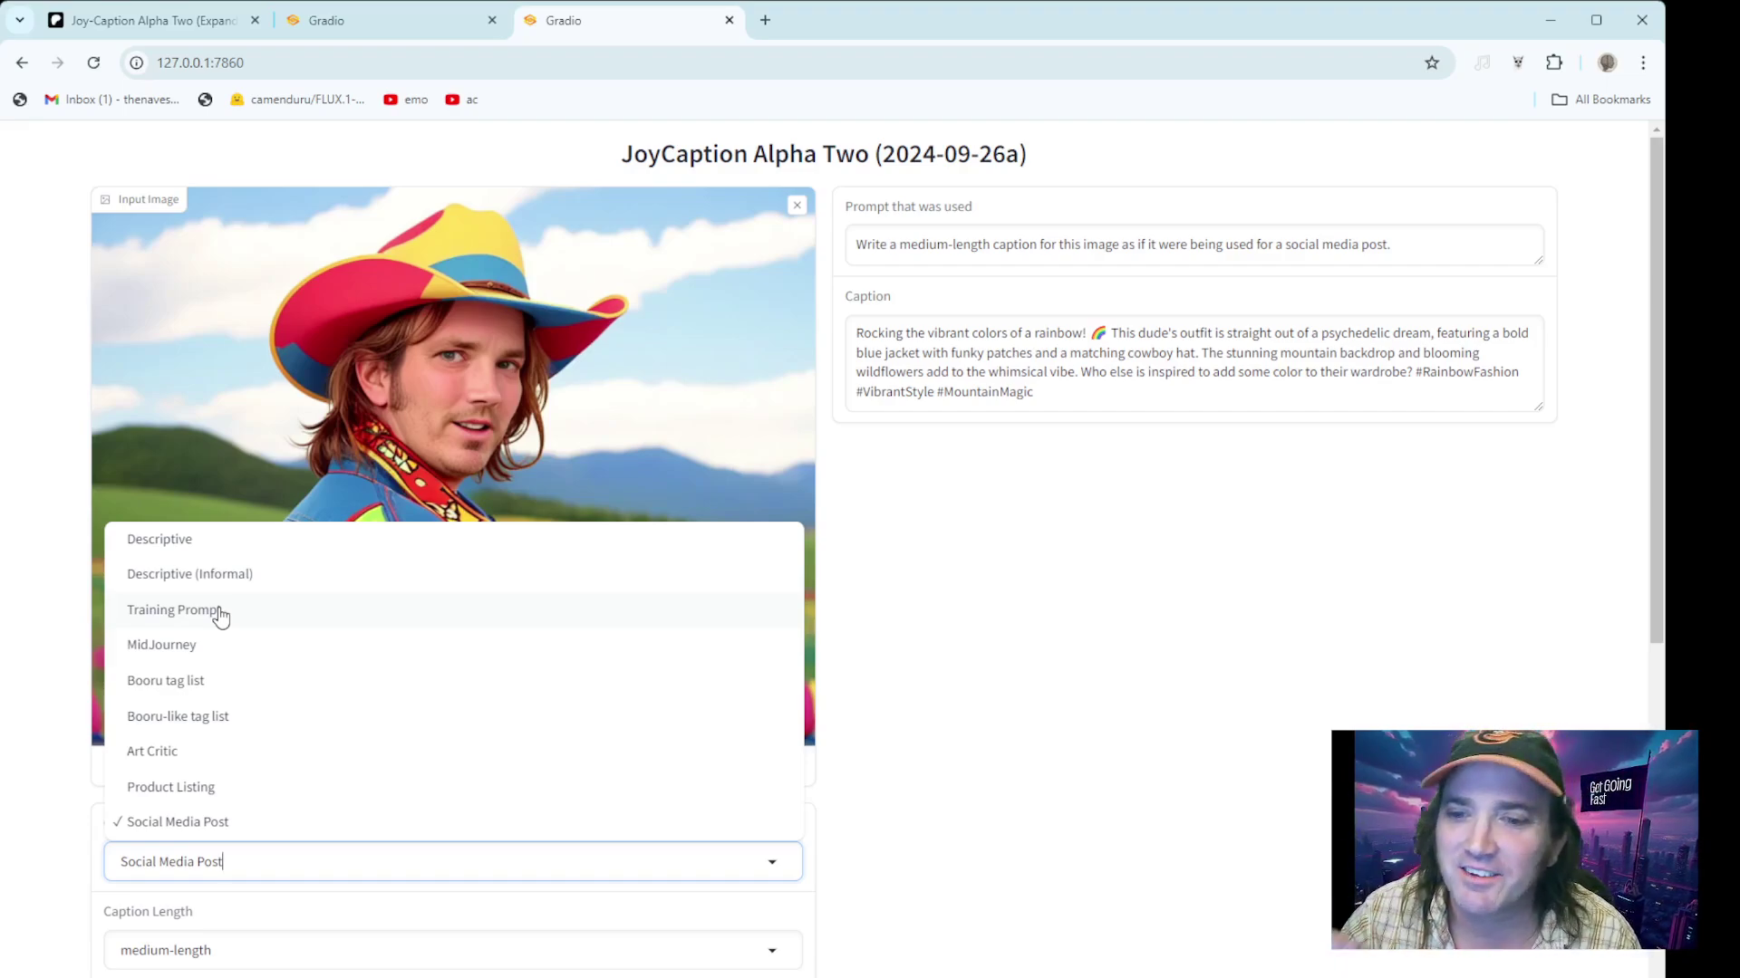
{"action": "left_click", "coordinate": [1110, 652]}
{"action": "scroll", "coordinate": [1093, 678], "scroll_direction": "down", "scroll_amount": 5}
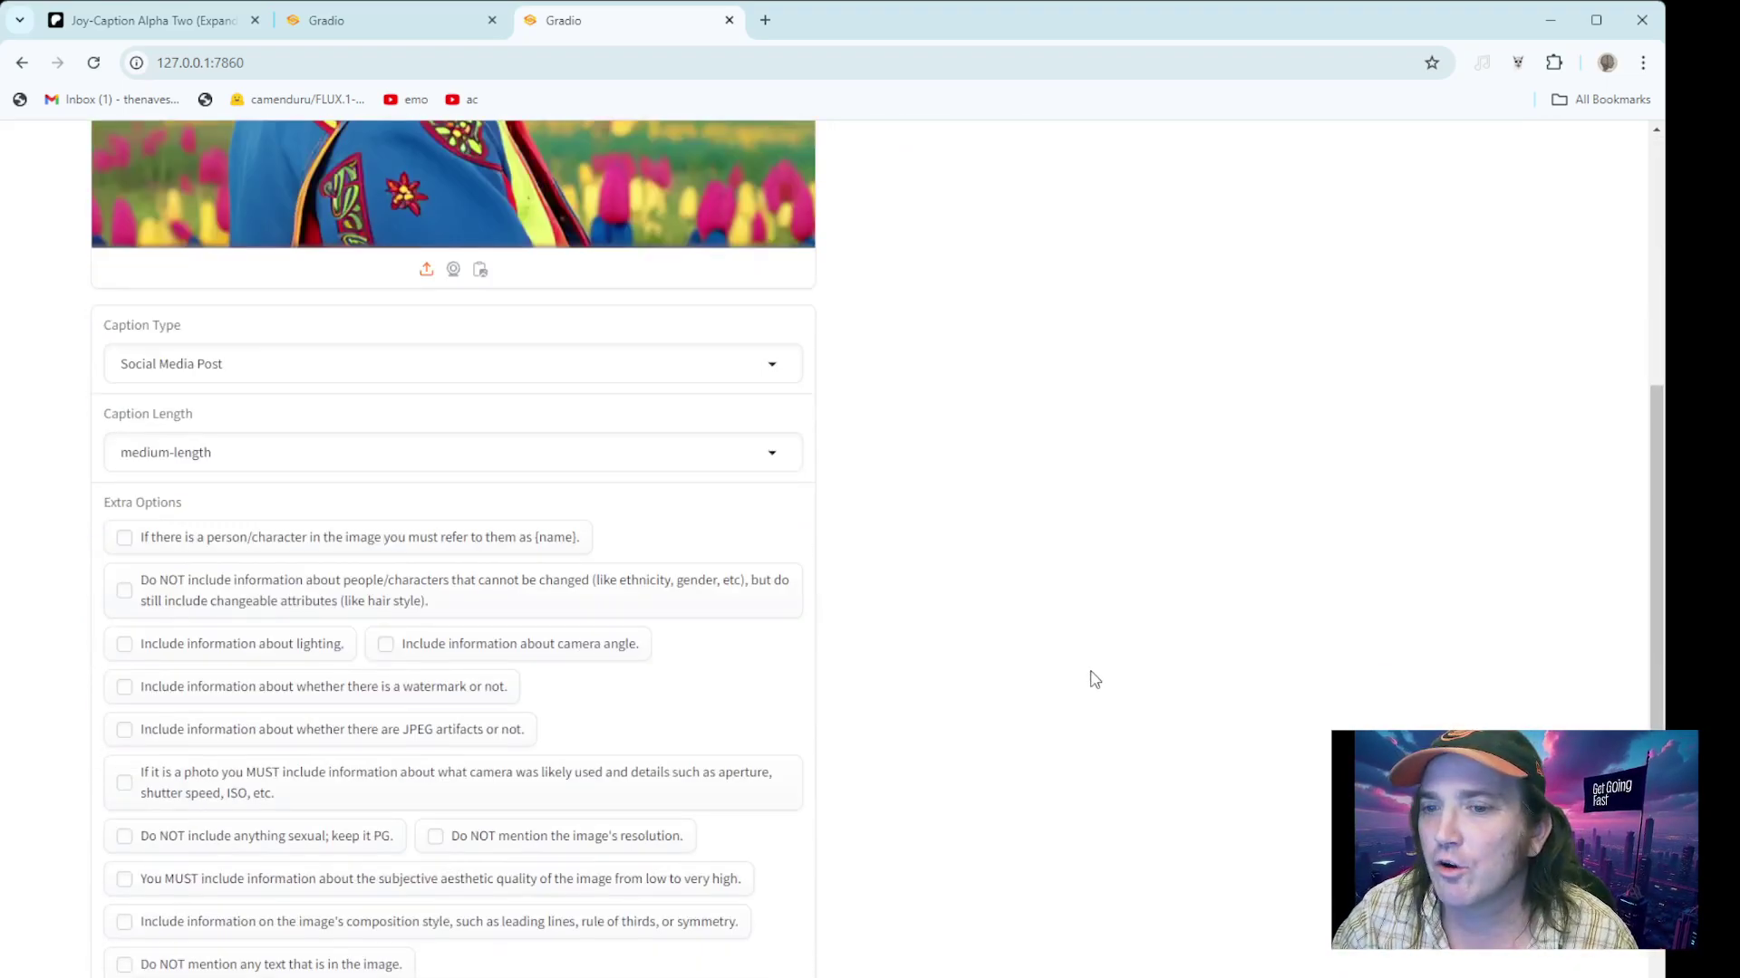
{"action": "scroll", "coordinate": [1093, 679], "scroll_direction": "down", "scroll_amount": 5}
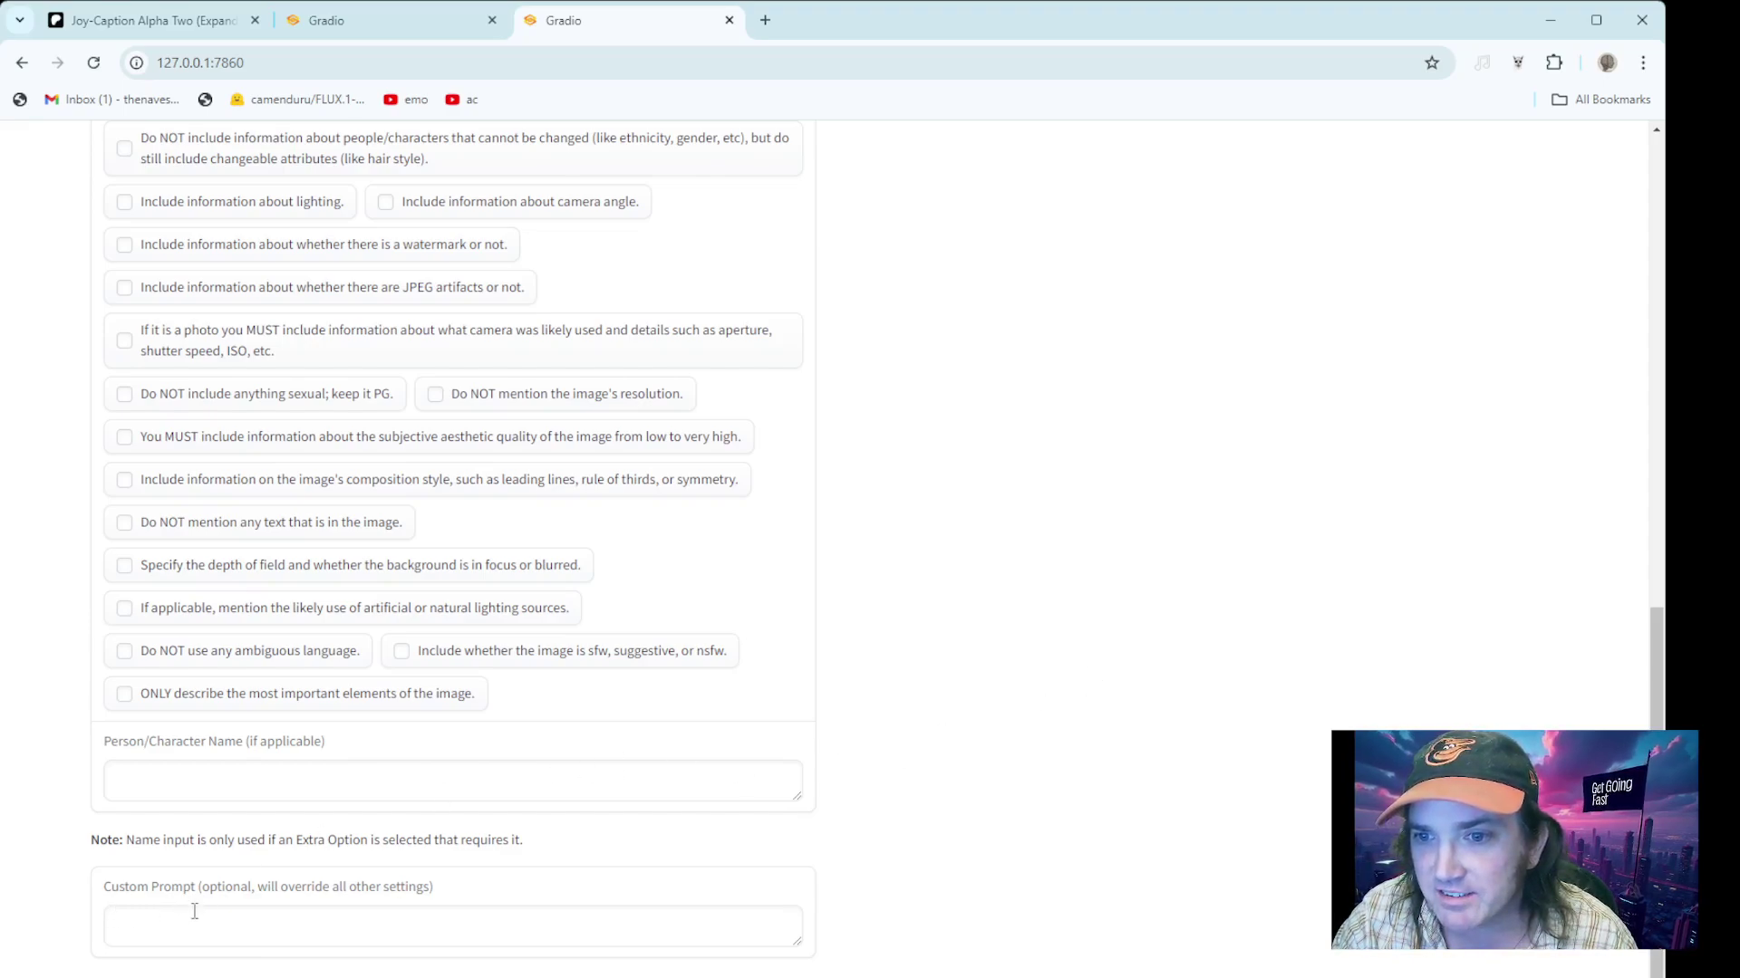
{"action": "left_click", "coordinate": [201, 774]}
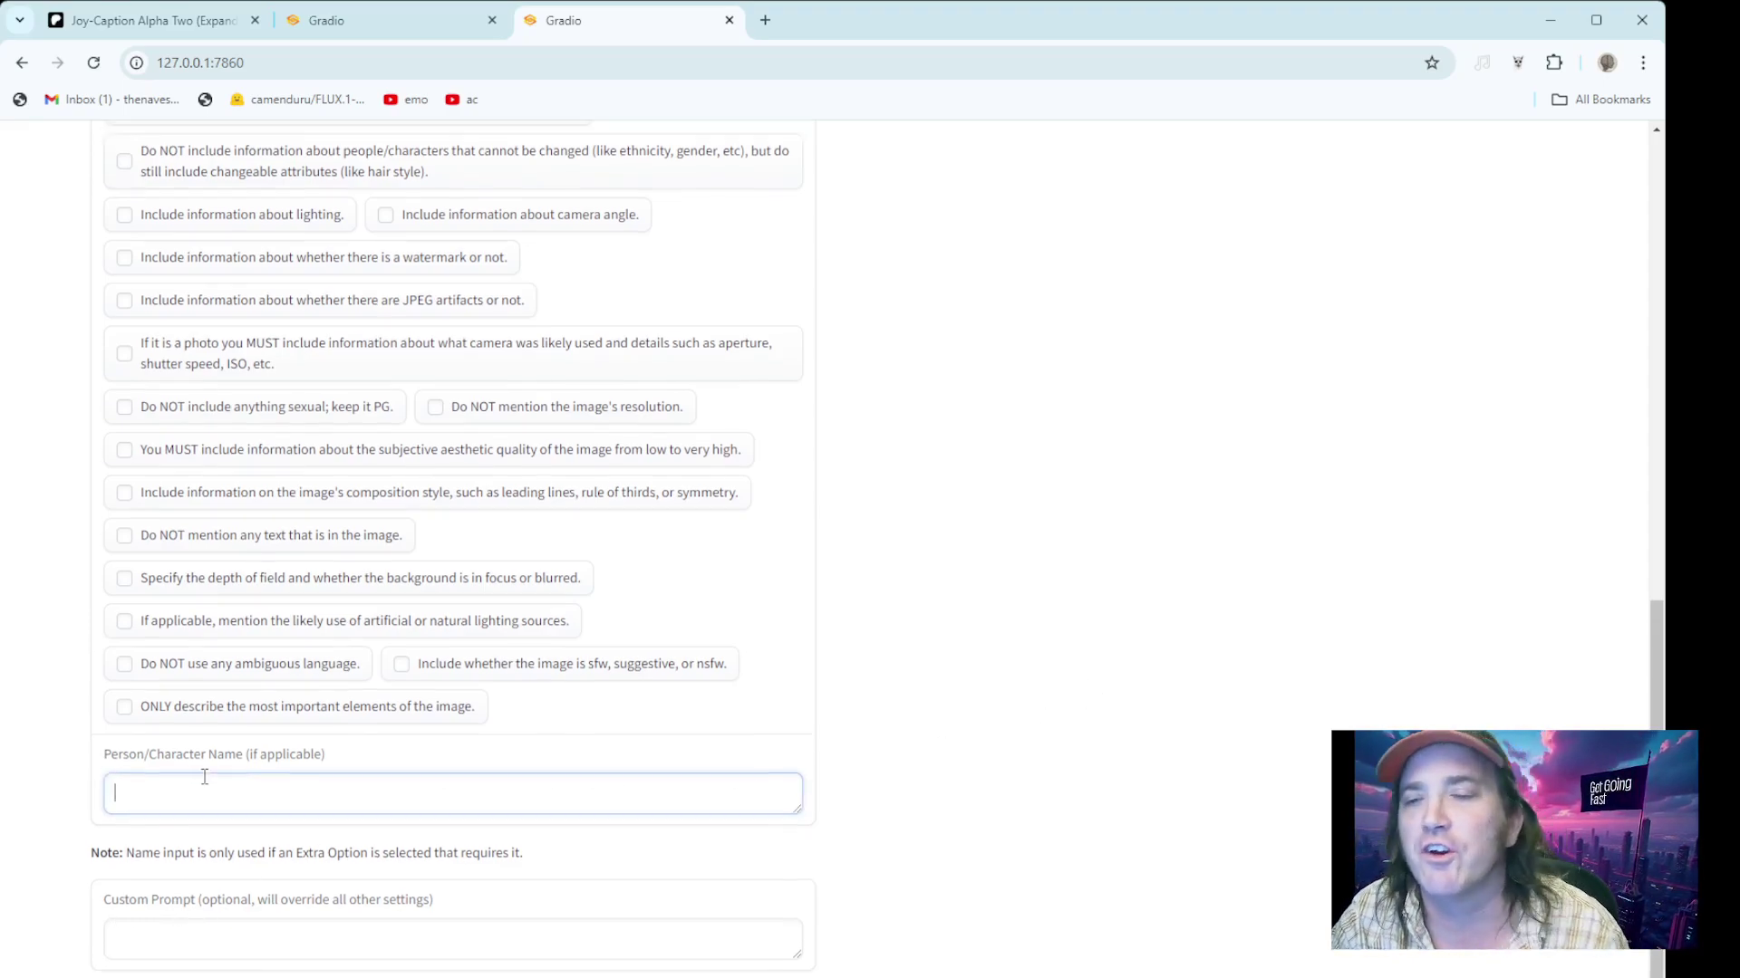
{"action": "scroll", "coordinate": [205, 777], "scroll_direction": "up", "scroll_amount": 2}
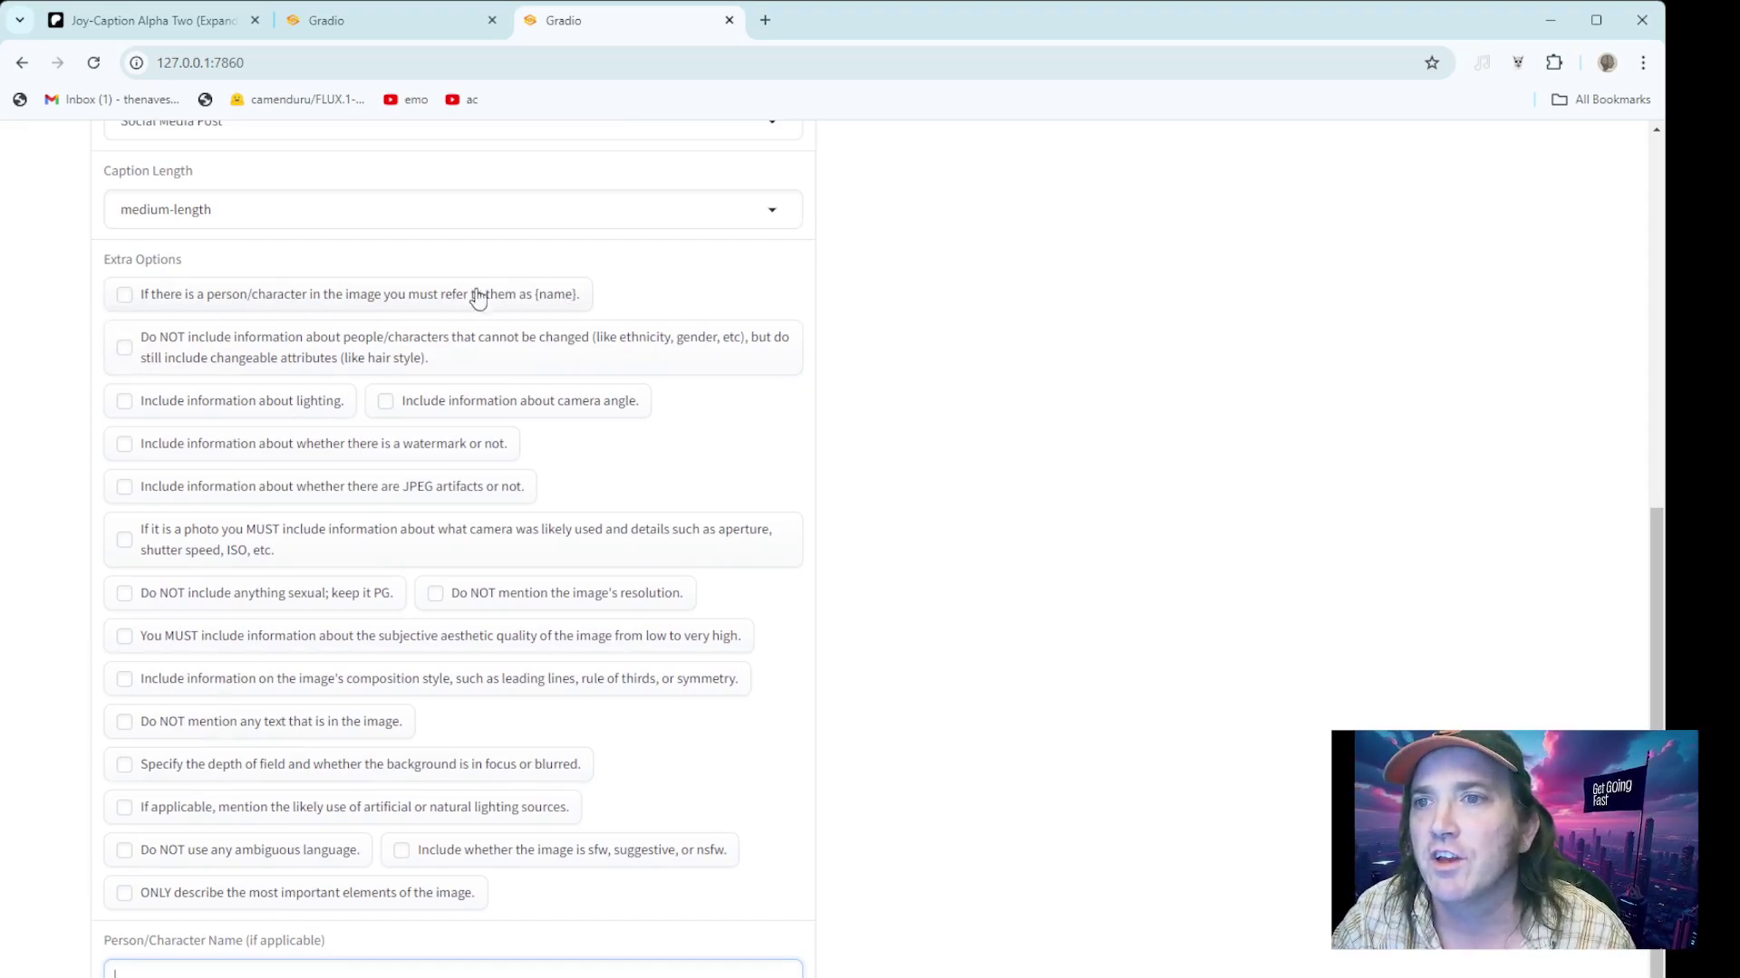
{"action": "scroll", "coordinate": [396, 703], "scroll_direction": "down", "scroll_amount": 2}
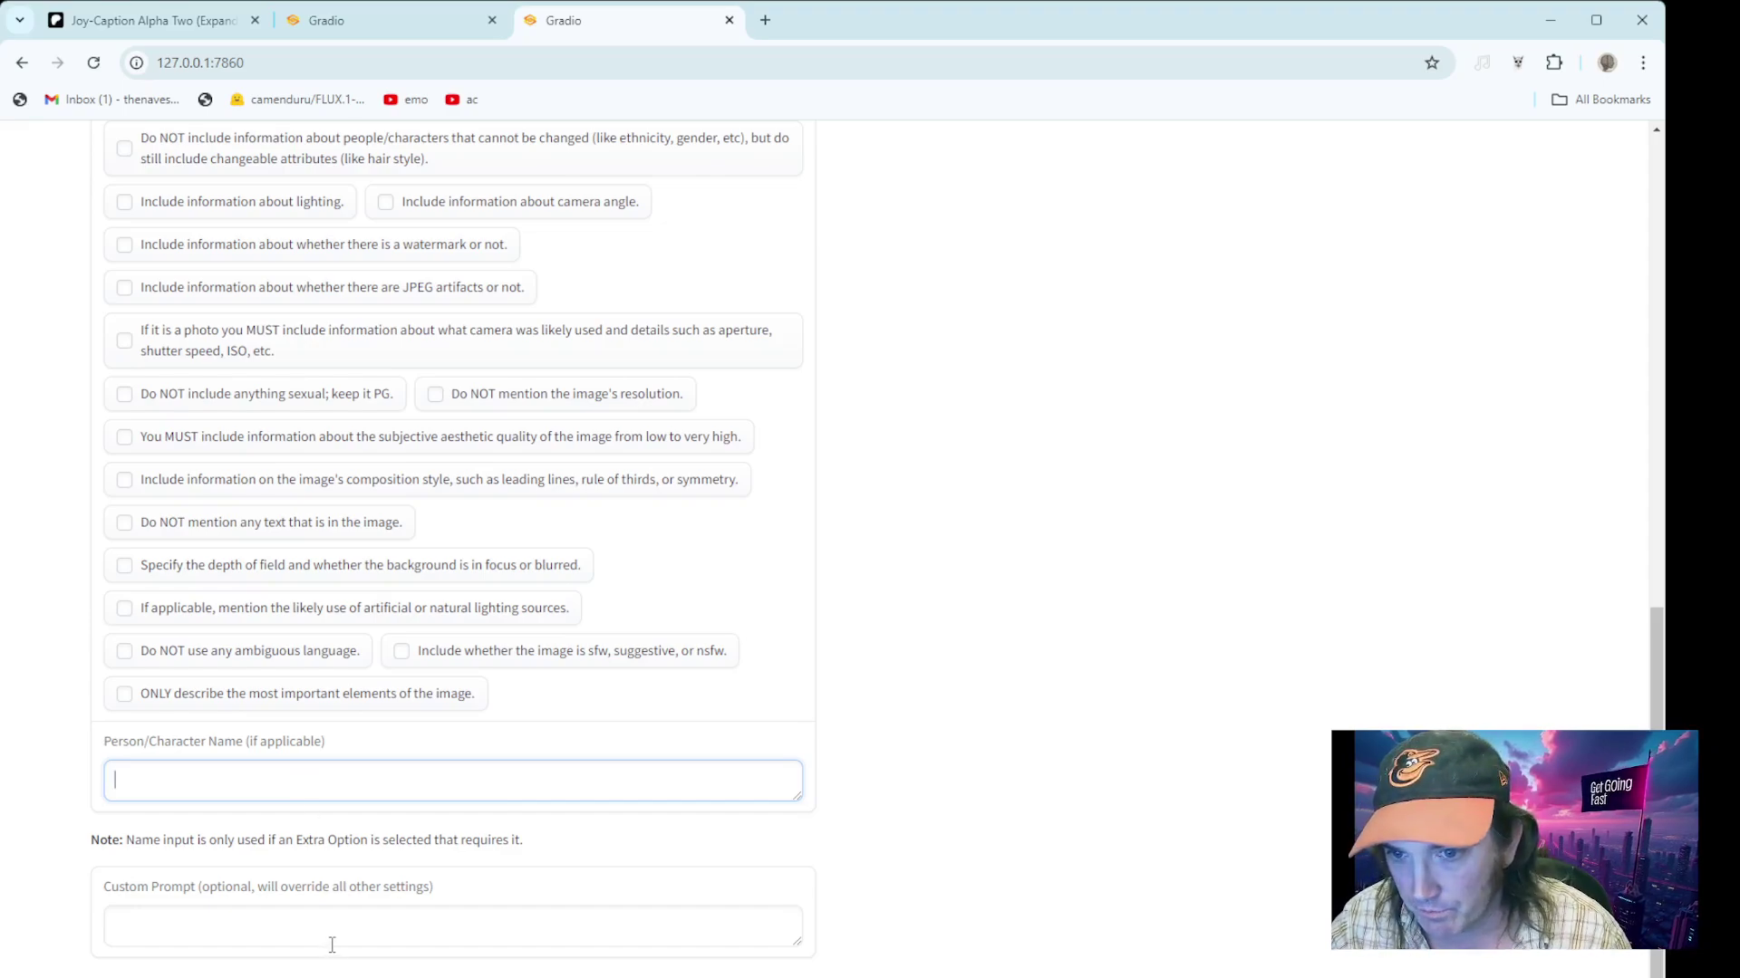
{"action": "left_click", "coordinate": [204, 920]}
{"action": "scroll", "coordinate": [897, 866], "scroll_direction": "up", "scroll_amount": 10}
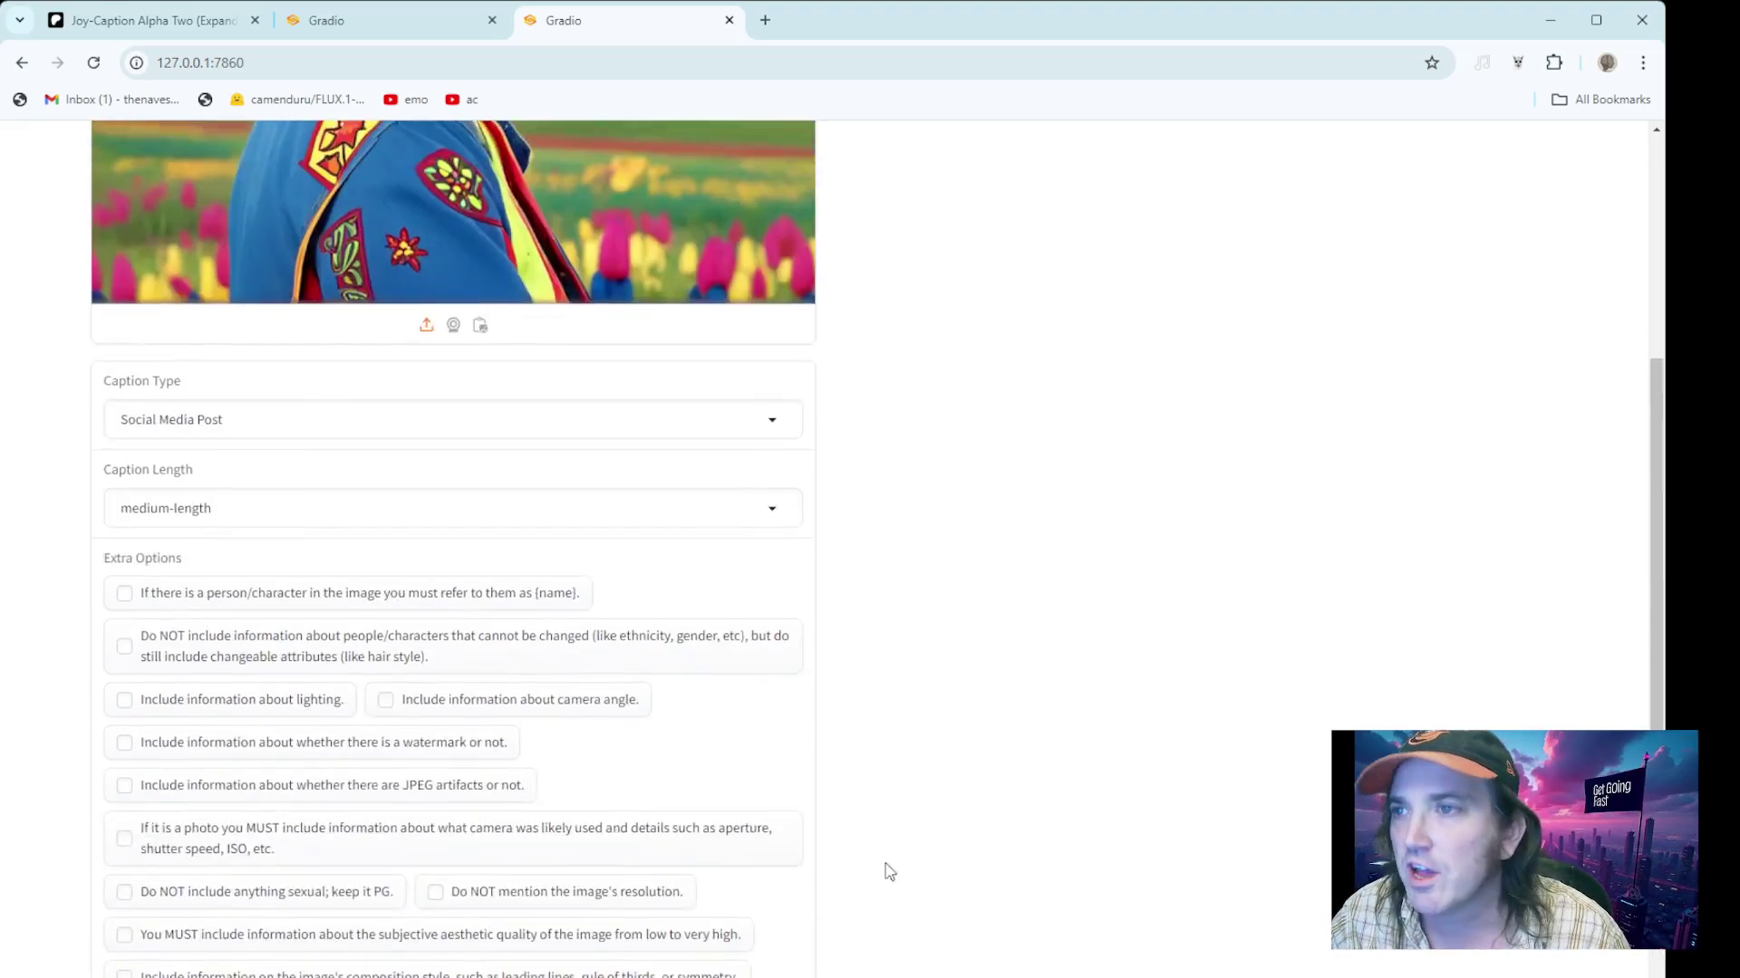
{"action": "left_click_drag", "start_coordinate": [888, 245], "coordinate": [847, 261]}
{"action": "left_click", "coordinate": [1414, 245]}
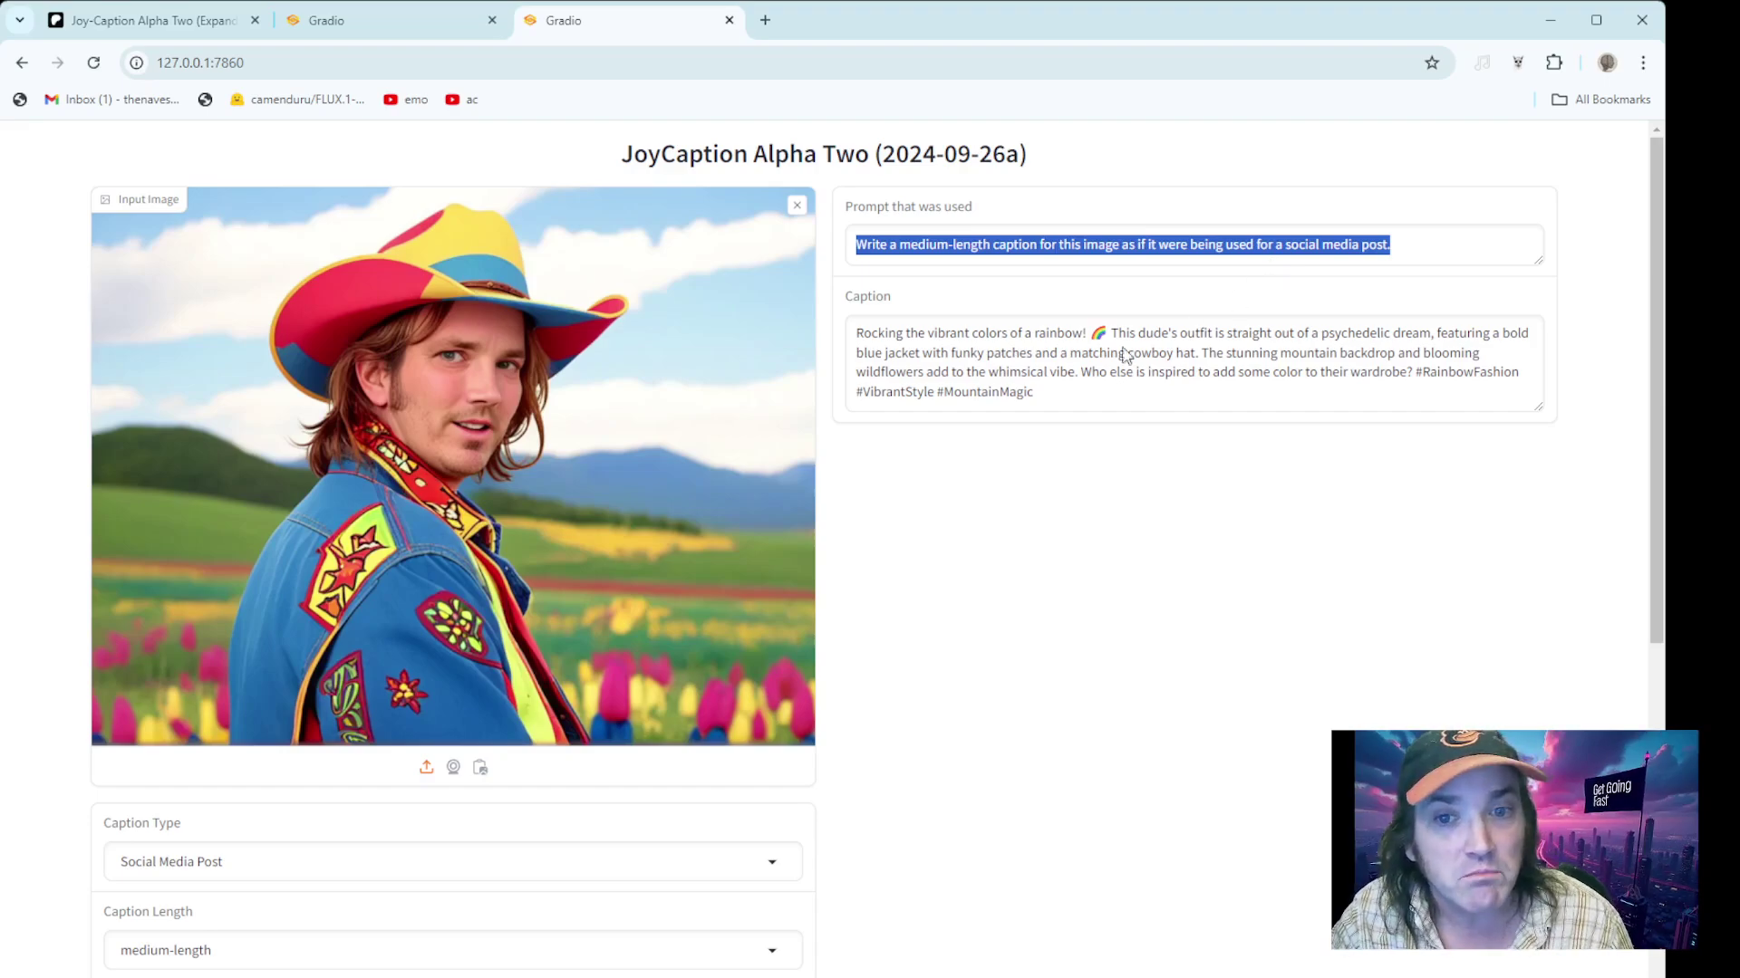
{"action": "scroll", "coordinate": [507, 824], "scroll_direction": "down", "scroll_amount": 4}
{"action": "scroll", "coordinate": [126, 962], "scroll_direction": "down", "scroll_amount": 3}
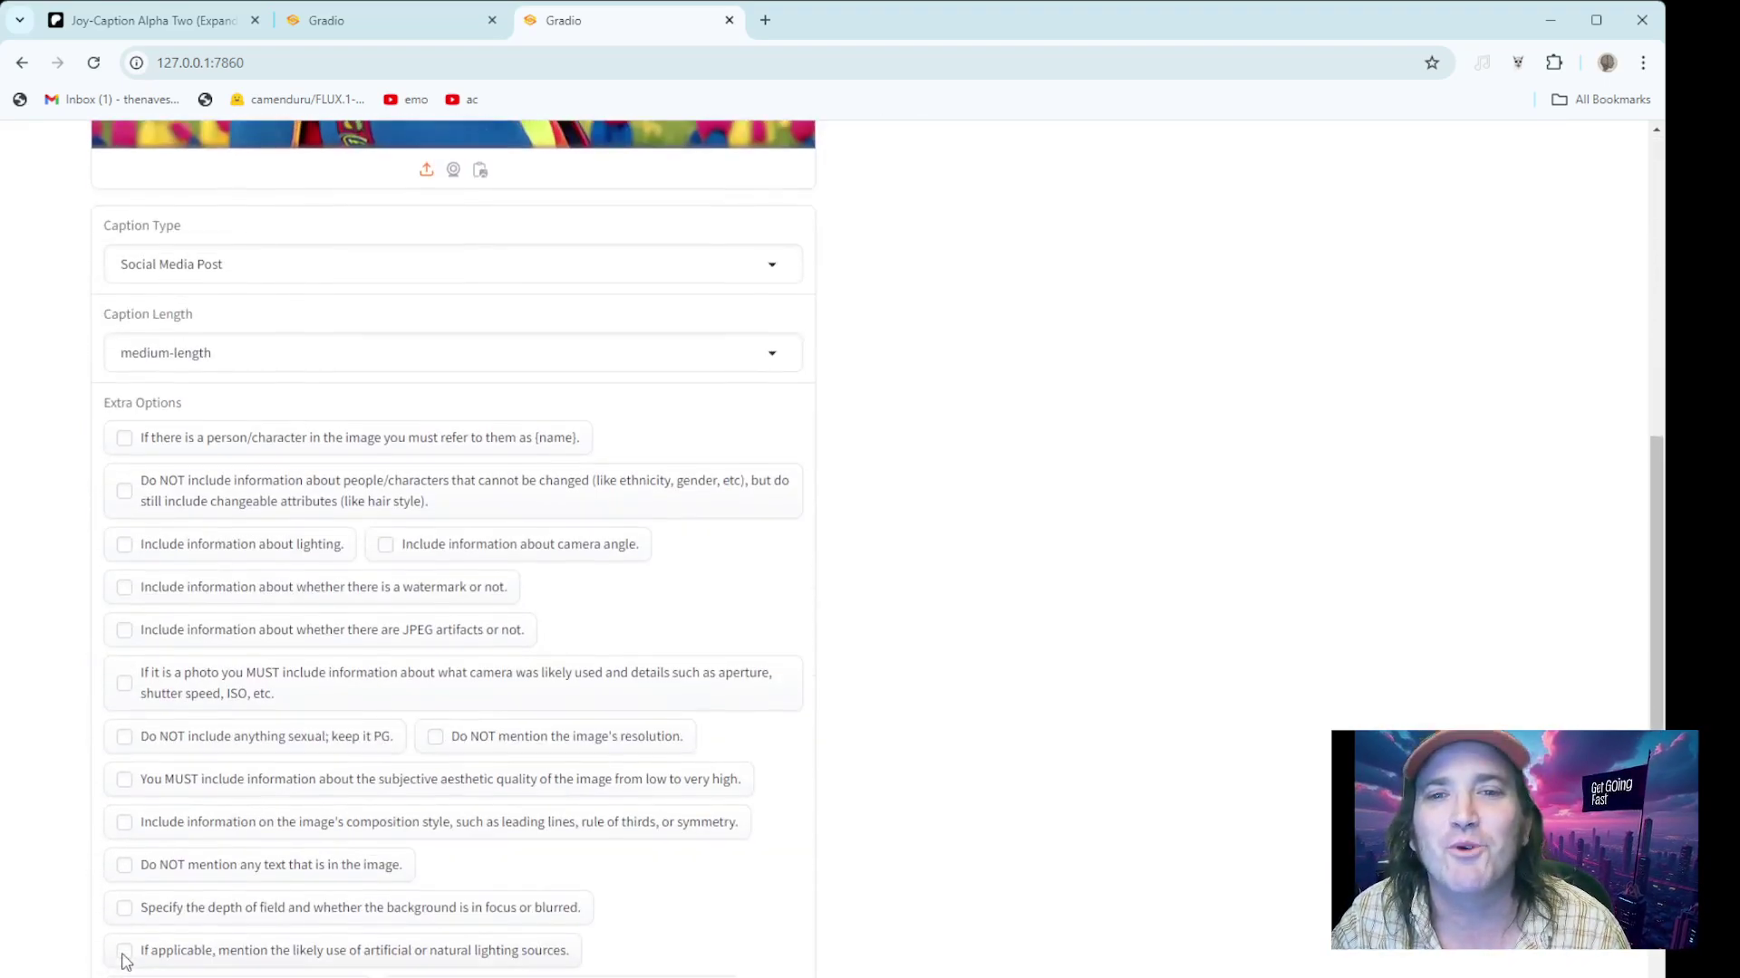
{"action": "scroll", "coordinate": [122, 959], "scroll_direction": "down", "scroll_amount": 4}
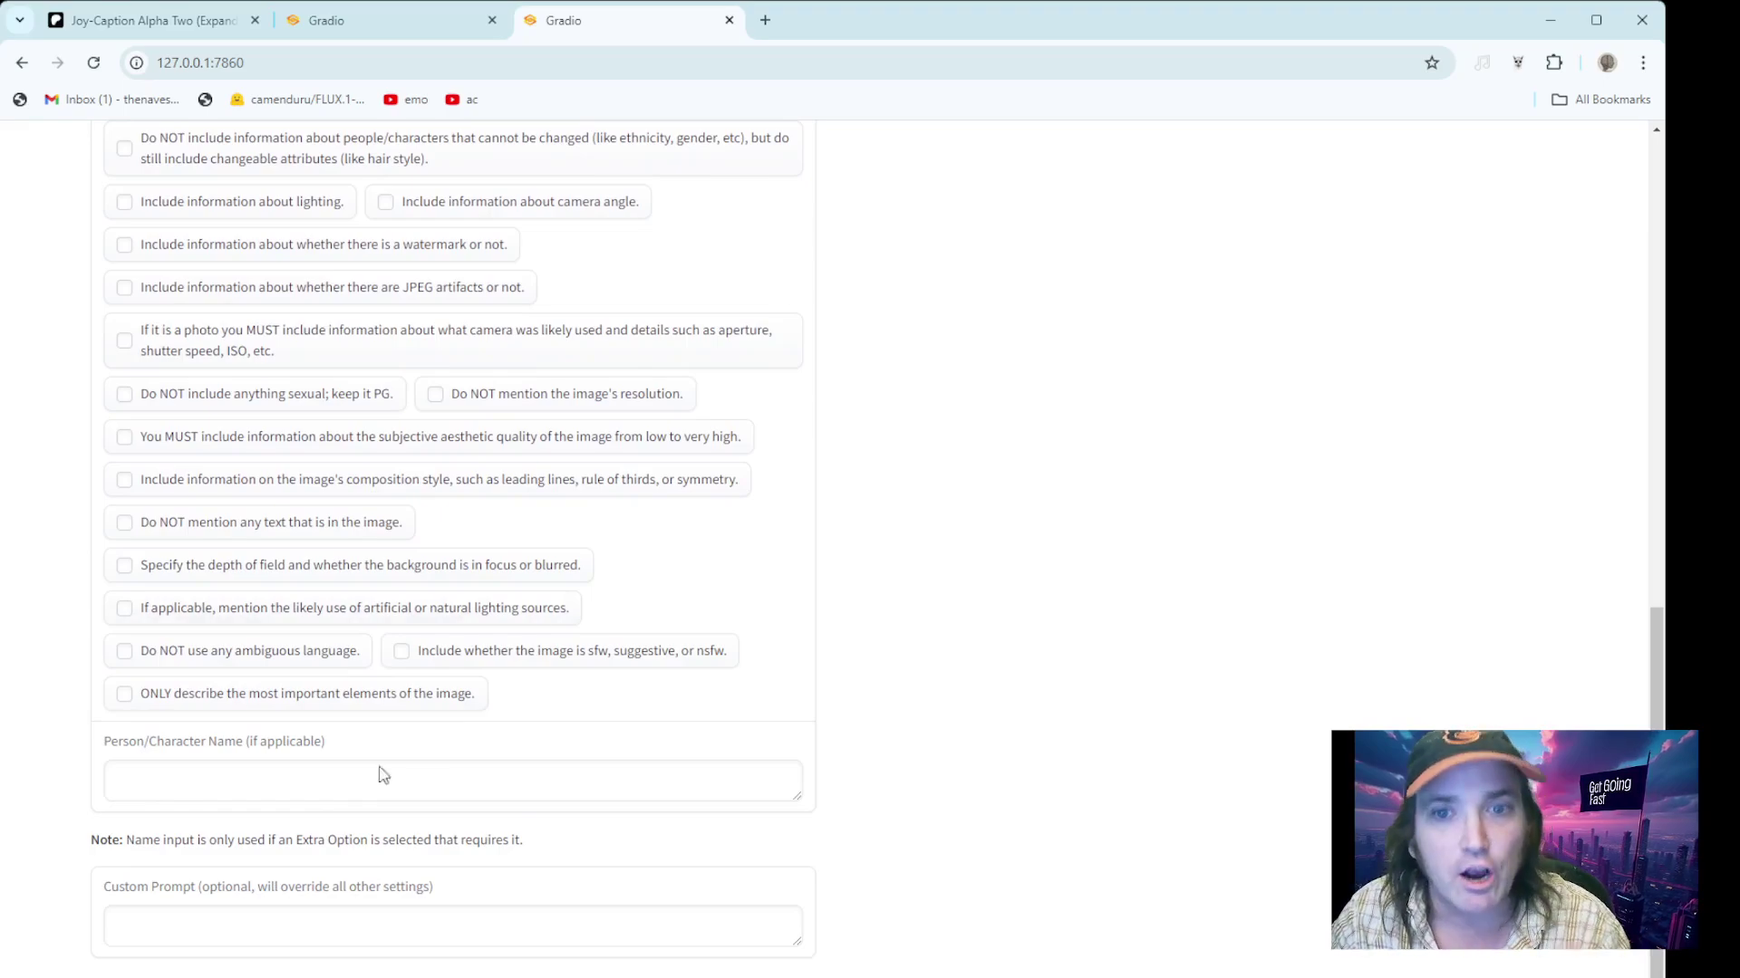
{"action": "left_click", "coordinate": [258, 938]}
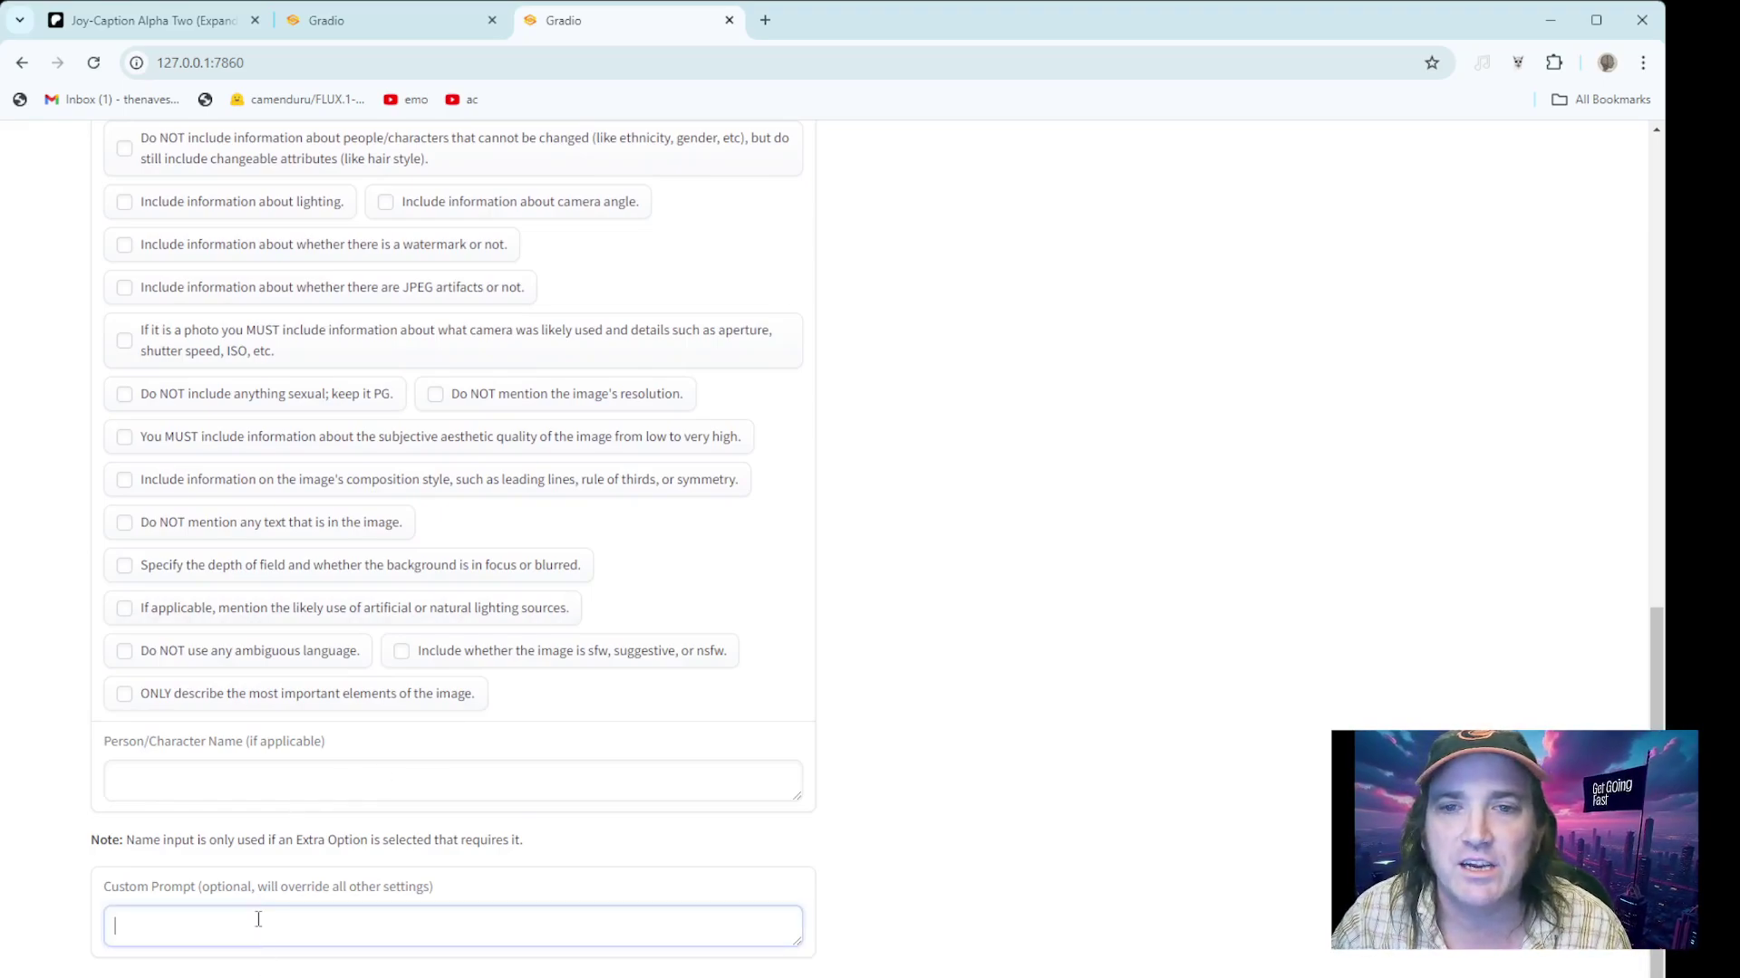
{"action": "type", "text": "costume"}
{"action": "key", "text": "BackSpace"}
{"action": "key", "text": "BackSpace"}
{"action": "key", "text": "BackSpace"}
{"action": "key", "text": "BackSpace"}
{"action": "key", "text": "BackSpace"}
{"action": "key", "text": "BackSpace"}
{"action": "key", "text": "BackSpace"}
{"action": "key", "text": "BackSpace"}
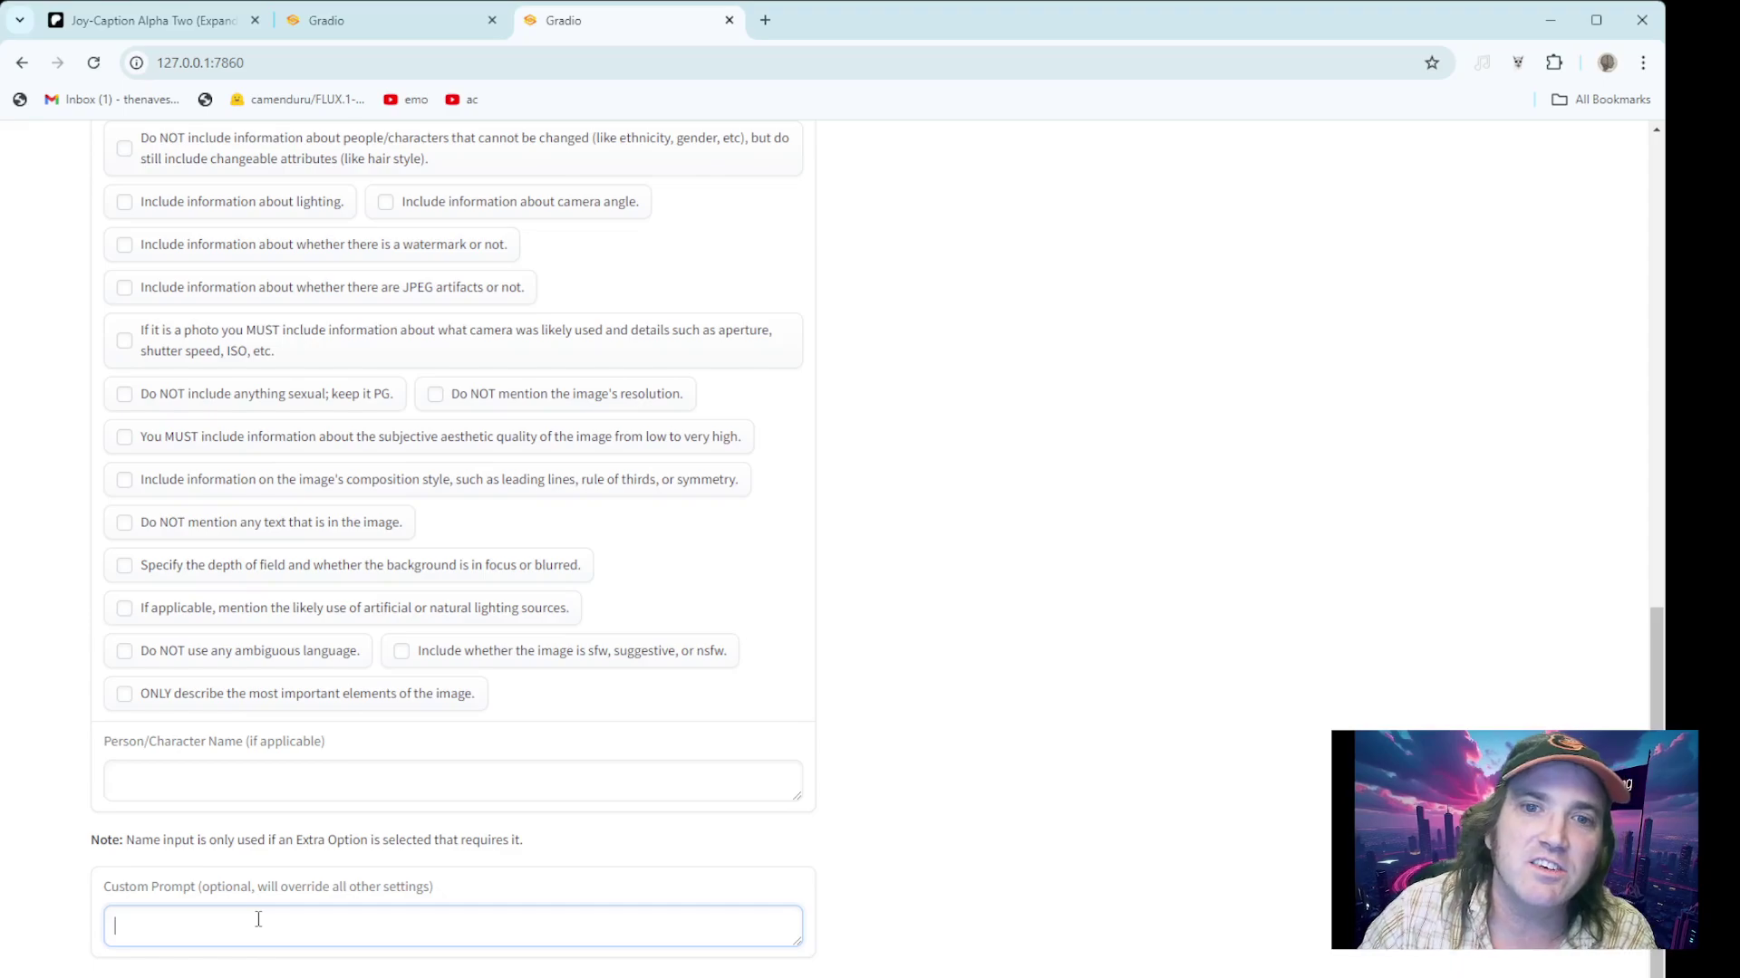
{"action": "scroll", "coordinate": [446, 442], "scroll_direction": "up", "scroll_amount": 2}
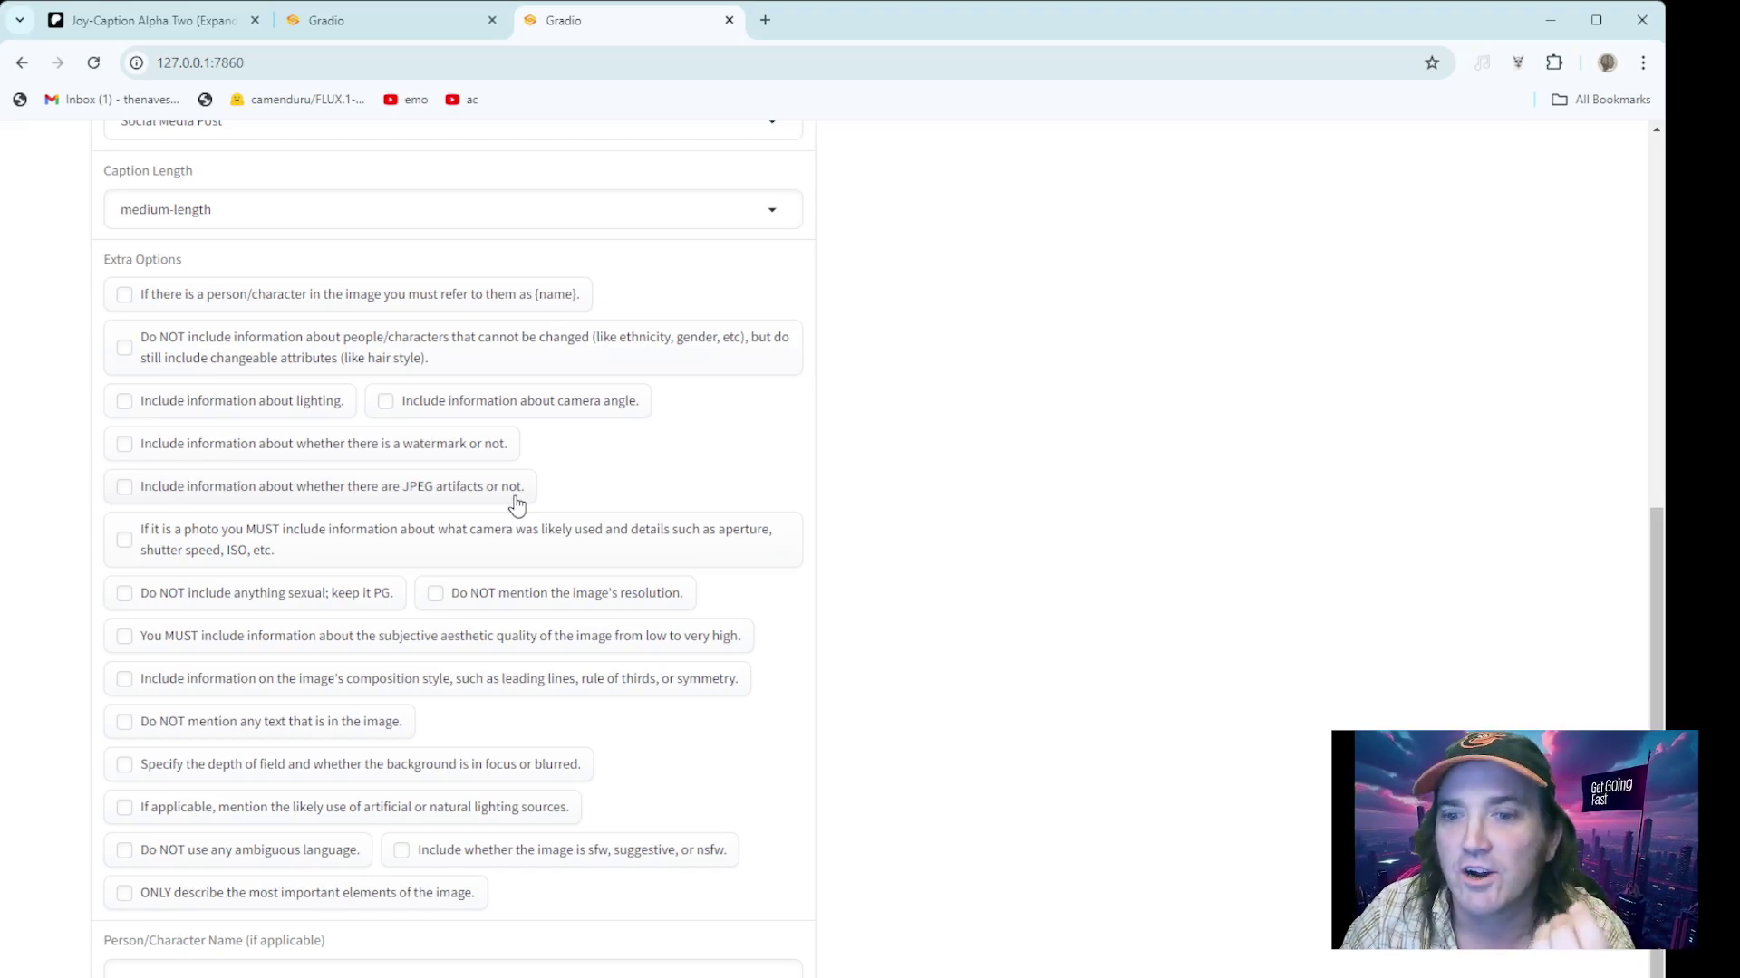
{"action": "scroll", "coordinate": [517, 505], "scroll_direction": "down", "scroll_amount": 2}
{"action": "scroll", "coordinate": [517, 505], "scroll_direction": "up", "scroll_amount": 8}
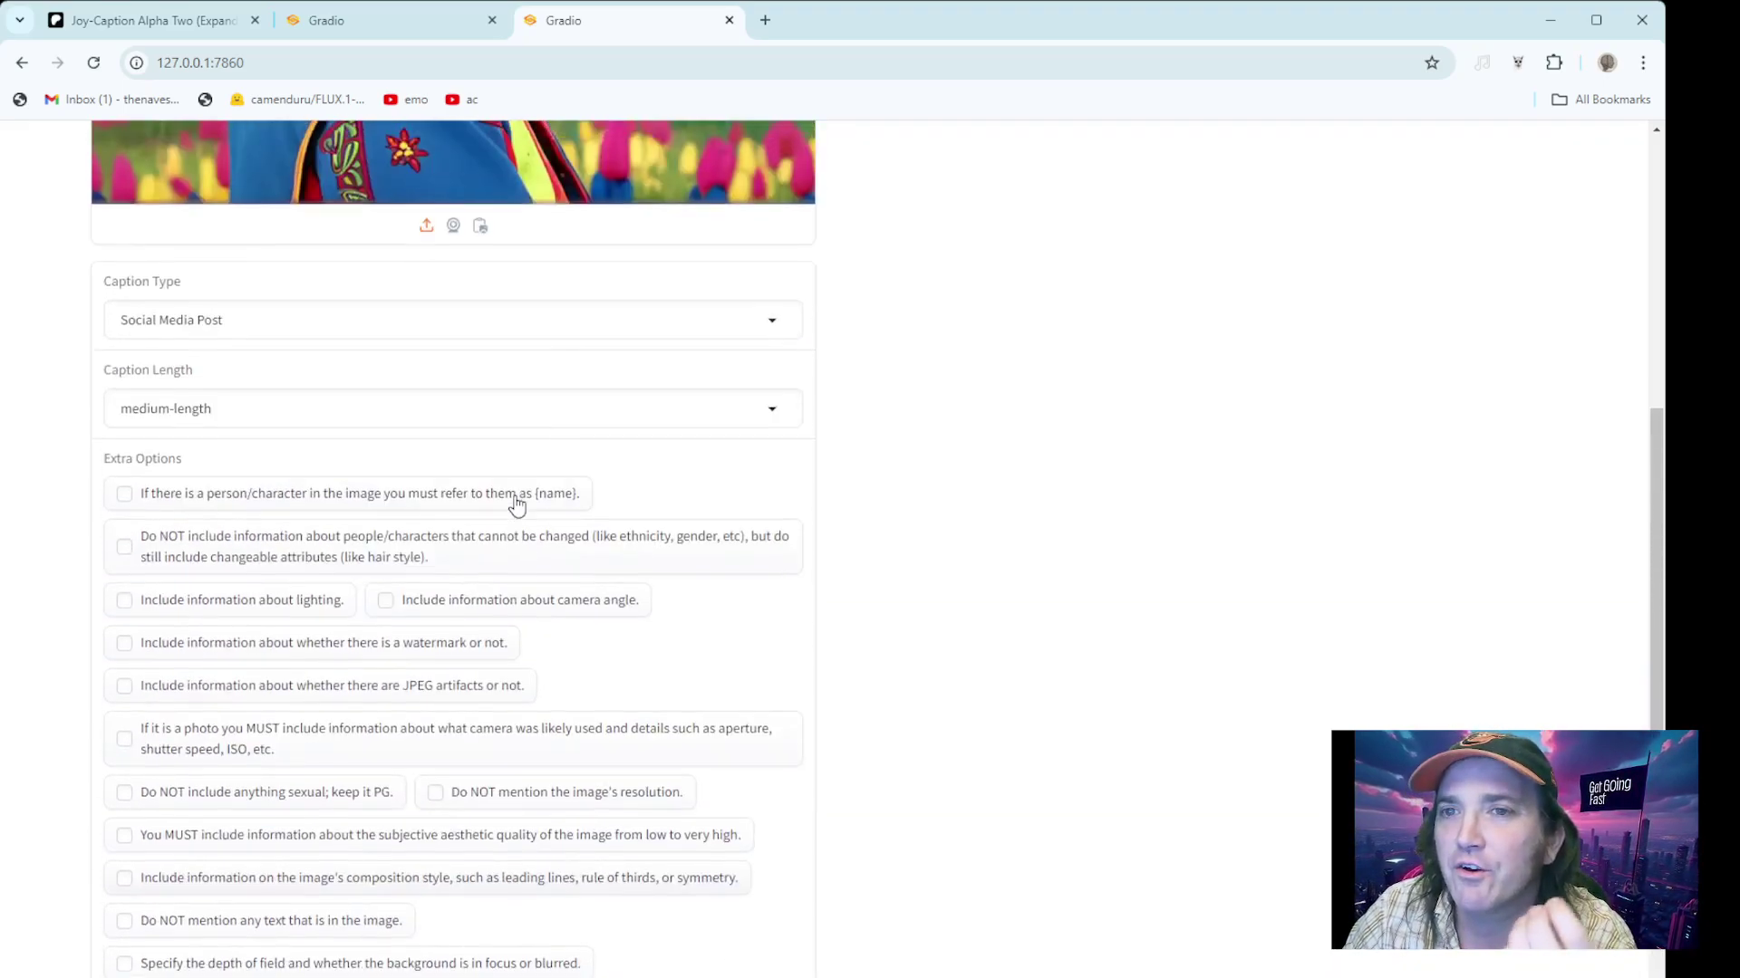
{"action": "scroll", "coordinate": [518, 502], "scroll_direction": "up", "scroll_amount": 2}
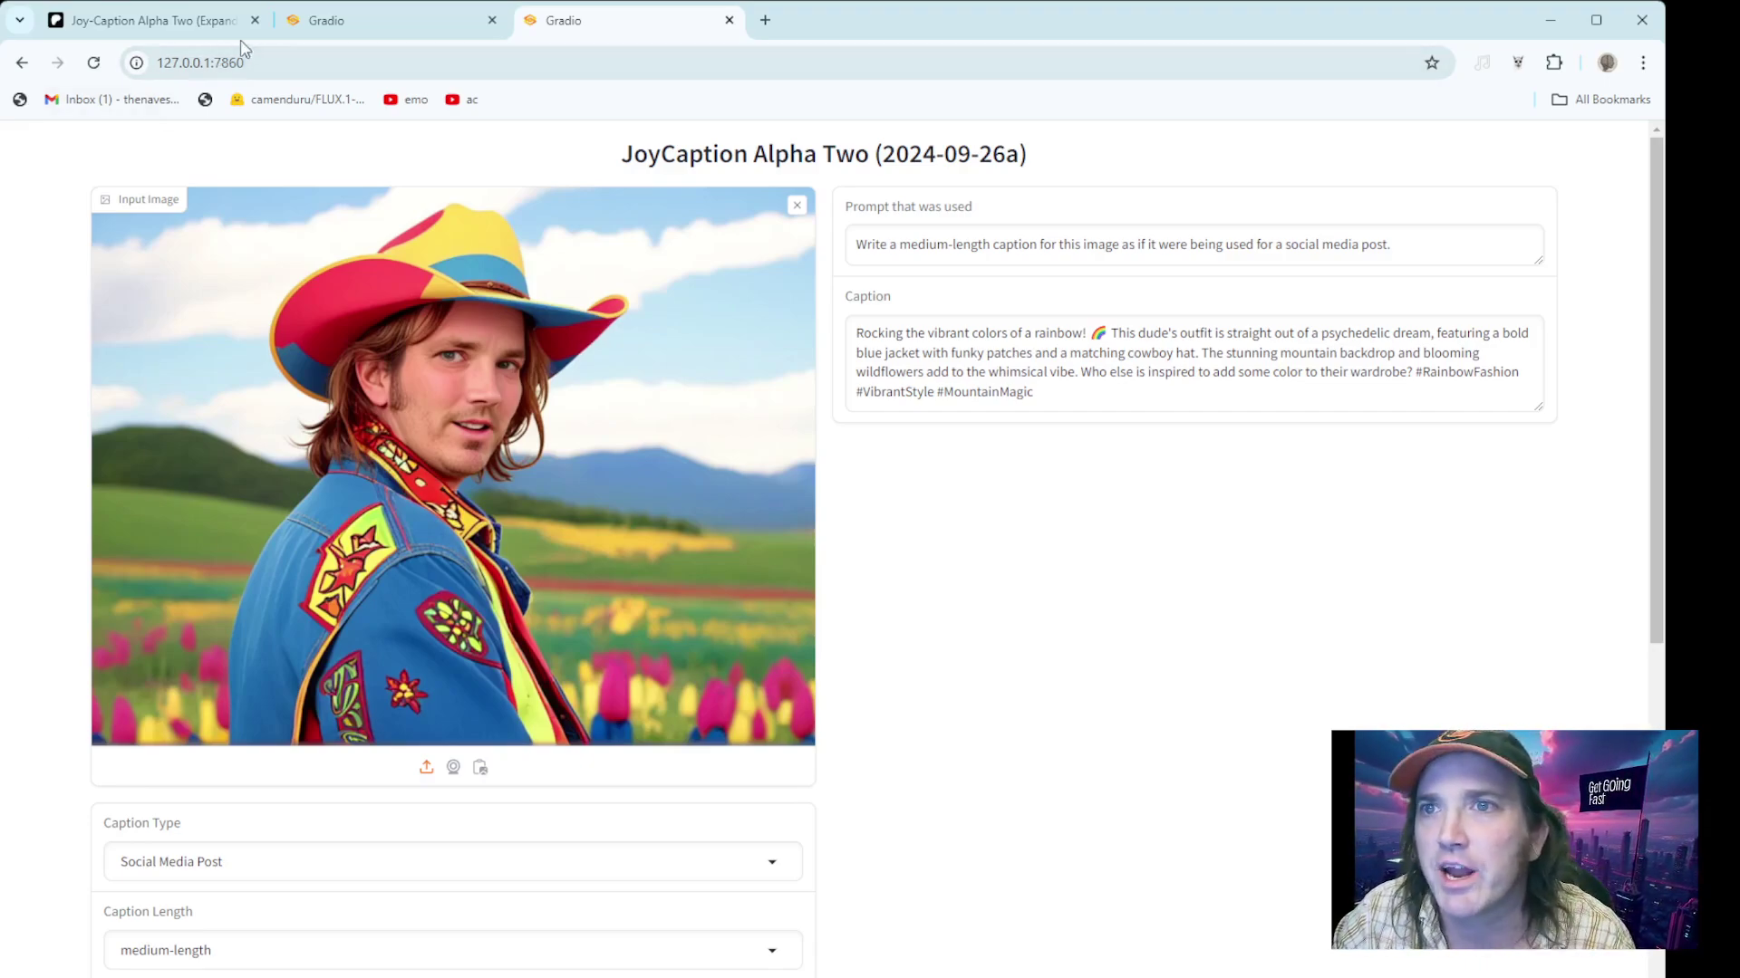
Switch to the try-on screenshot session and review its formal-tone prompt and 260-word caption.
{"action": "left_click", "coordinate": [398, 19]}
{"action": "scroll", "coordinate": [265, 322], "scroll_direction": "up", "scroll_amount": 5}
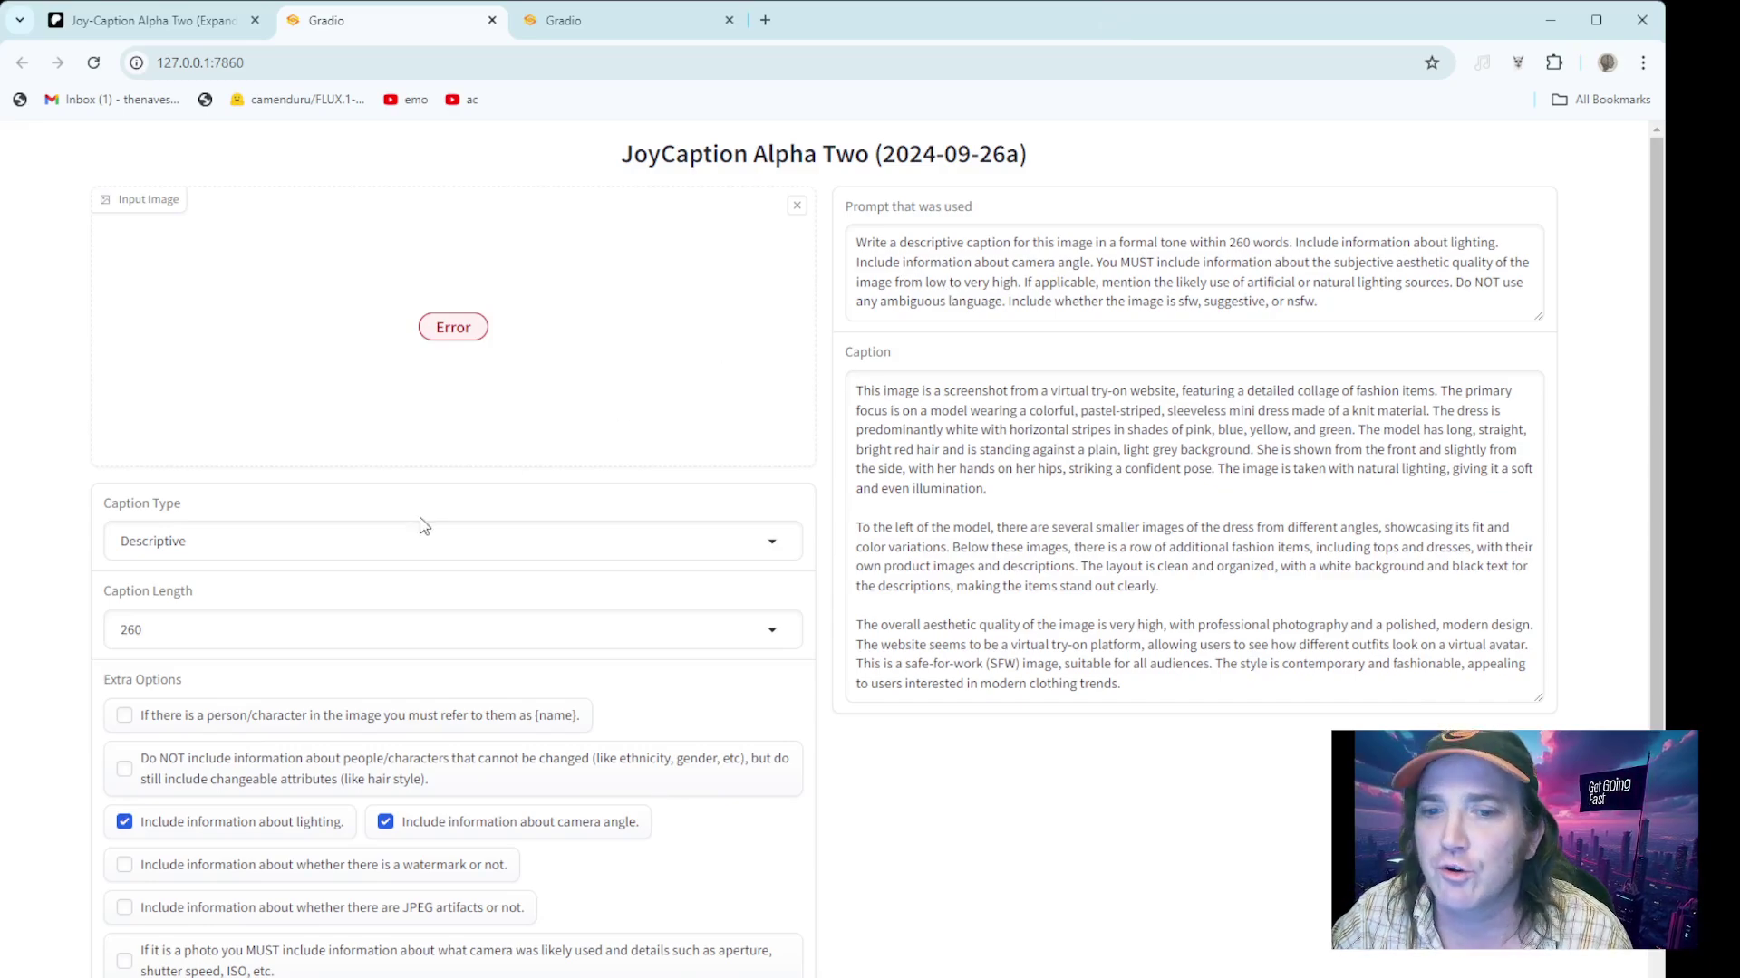
{"action": "scroll", "coordinate": [433, 552], "scroll_direction": "down", "scroll_amount": 2}
{"action": "scroll", "coordinate": [433, 562], "scroll_direction": "down", "scroll_amount": 2}
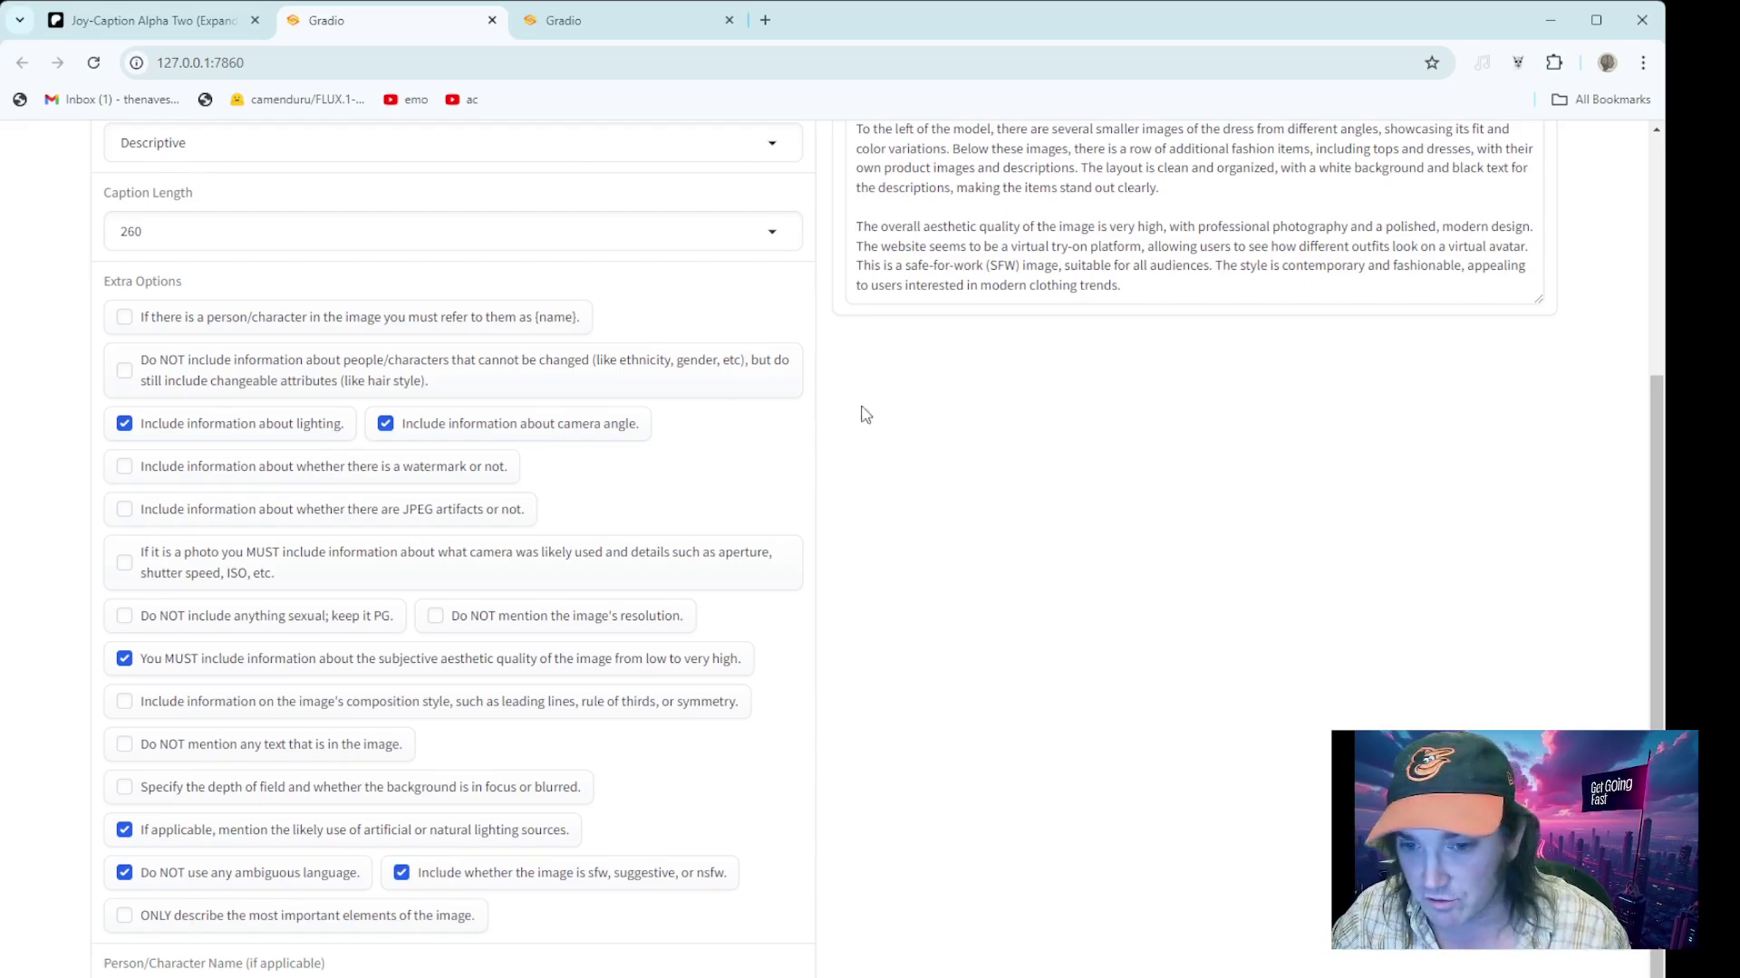
{"action": "scroll", "coordinate": [994, 250], "scroll_direction": "up", "scroll_amount": 5}
{"action": "left_click_drag", "start_coordinate": [1316, 308], "coordinate": [833, 243]}
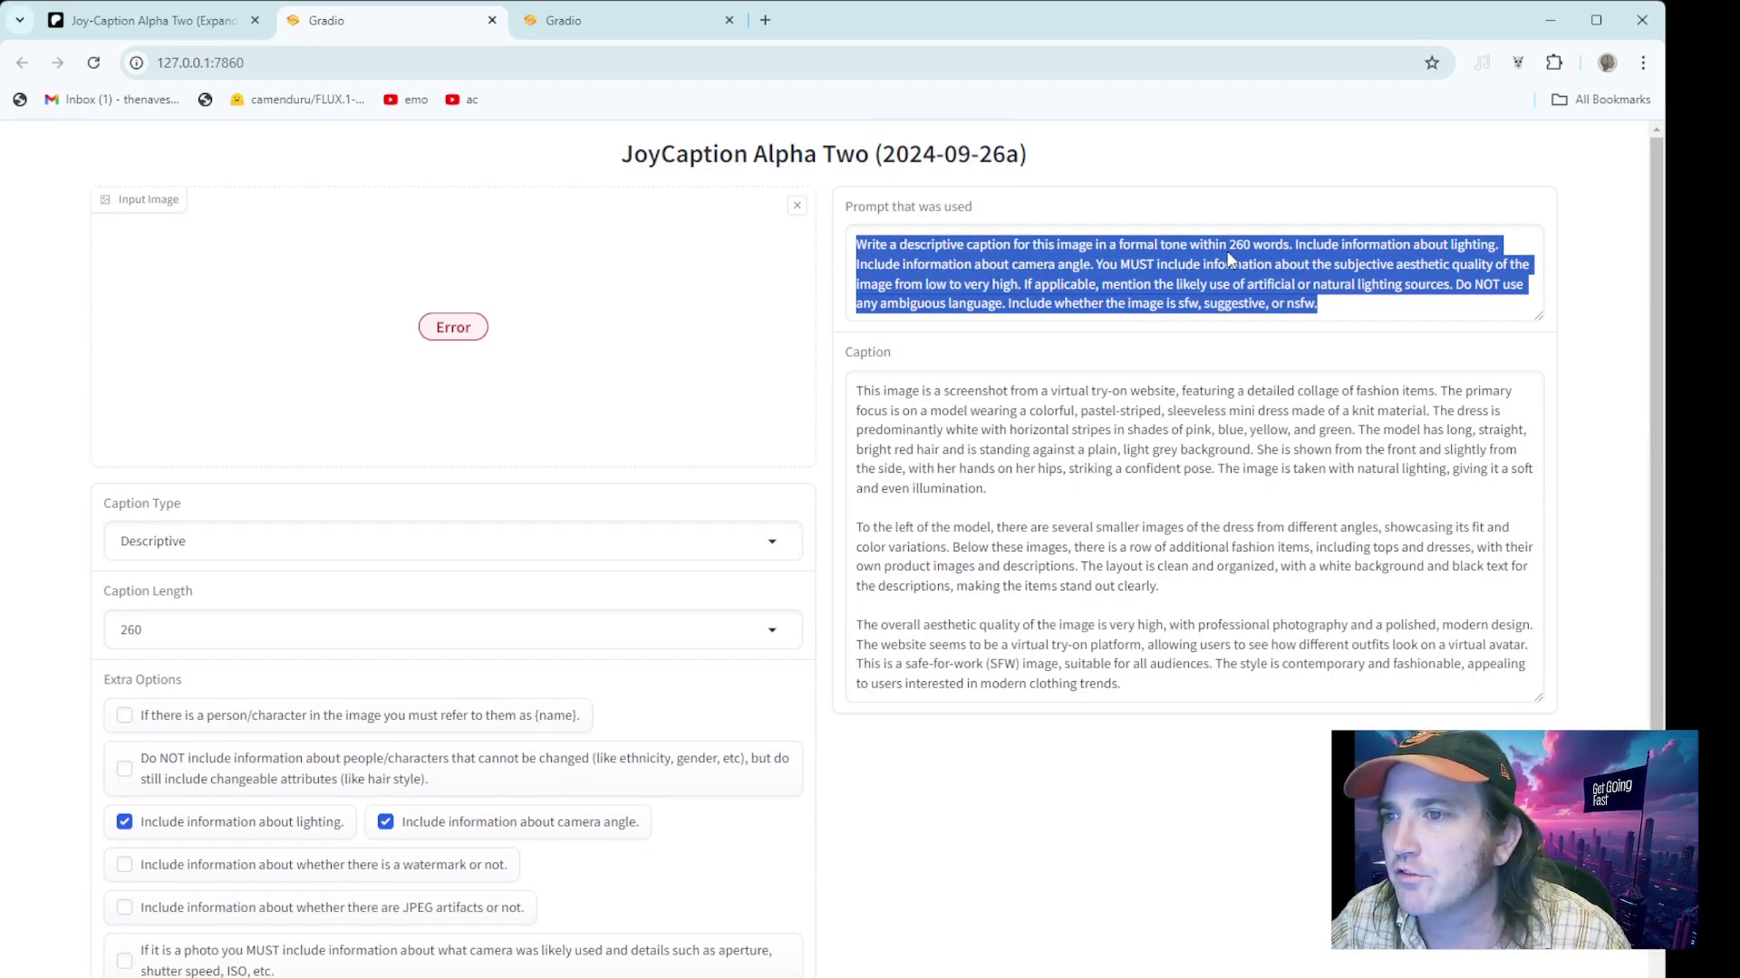
{"action": "left_click", "coordinate": [1348, 302]}
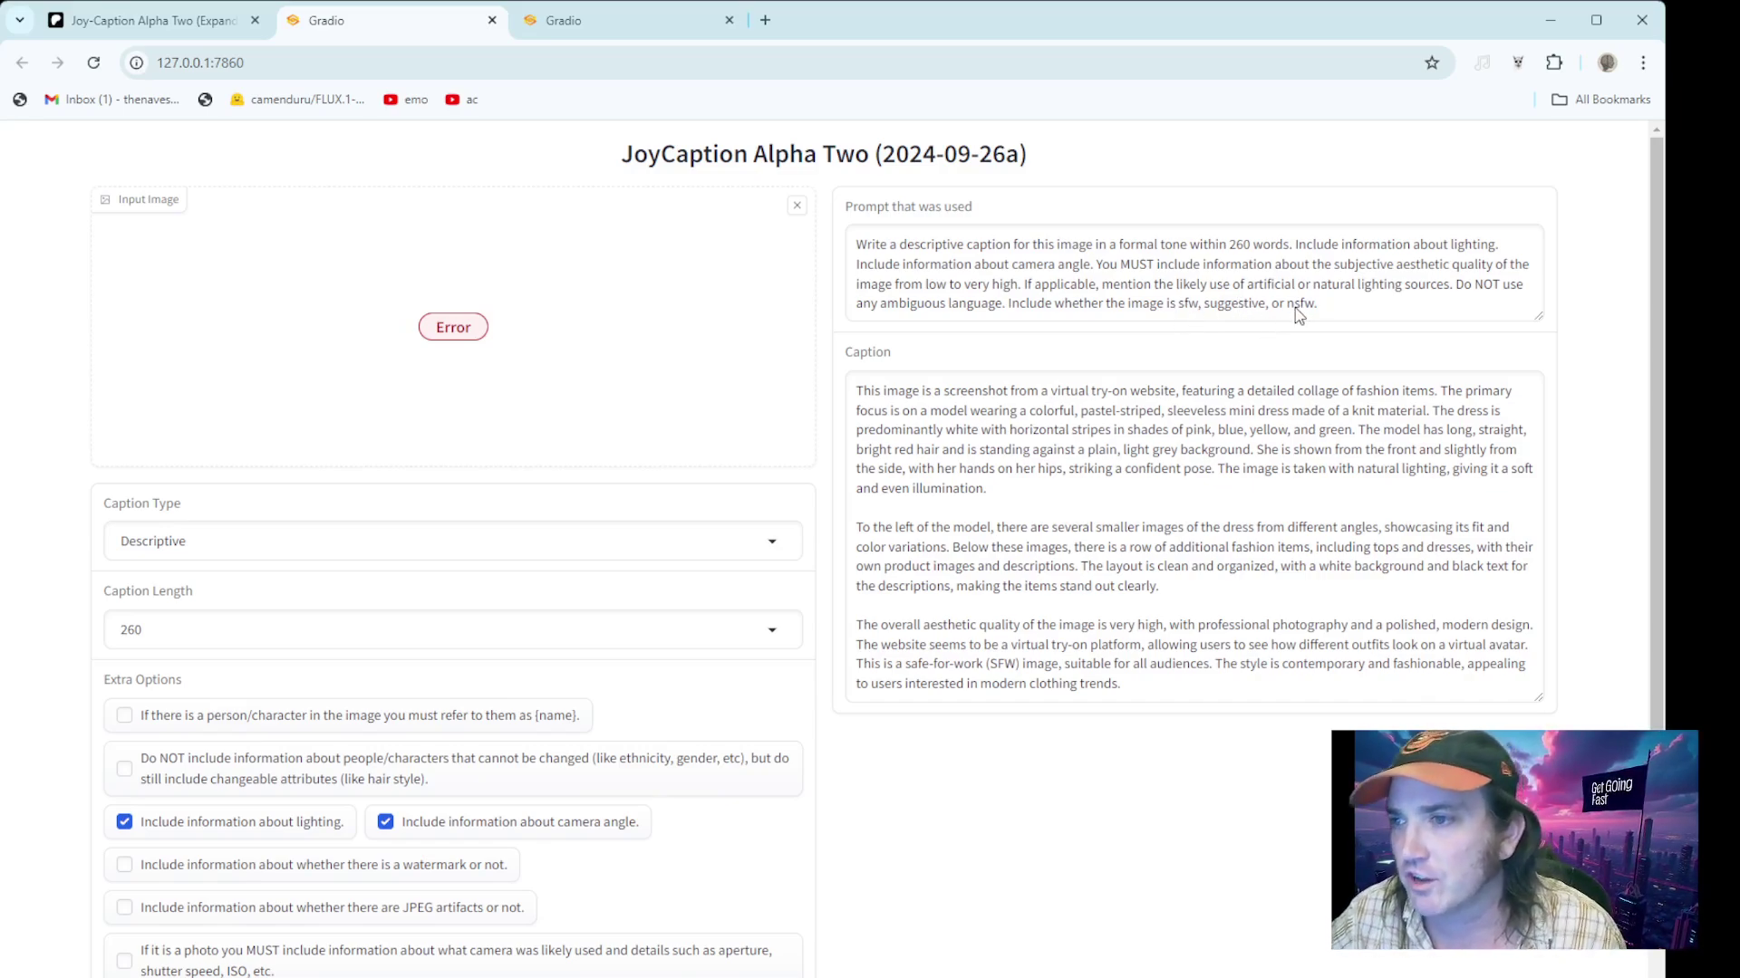
{"action": "scroll", "coordinate": [571, 652], "scroll_direction": "down", "scroll_amount": 3}
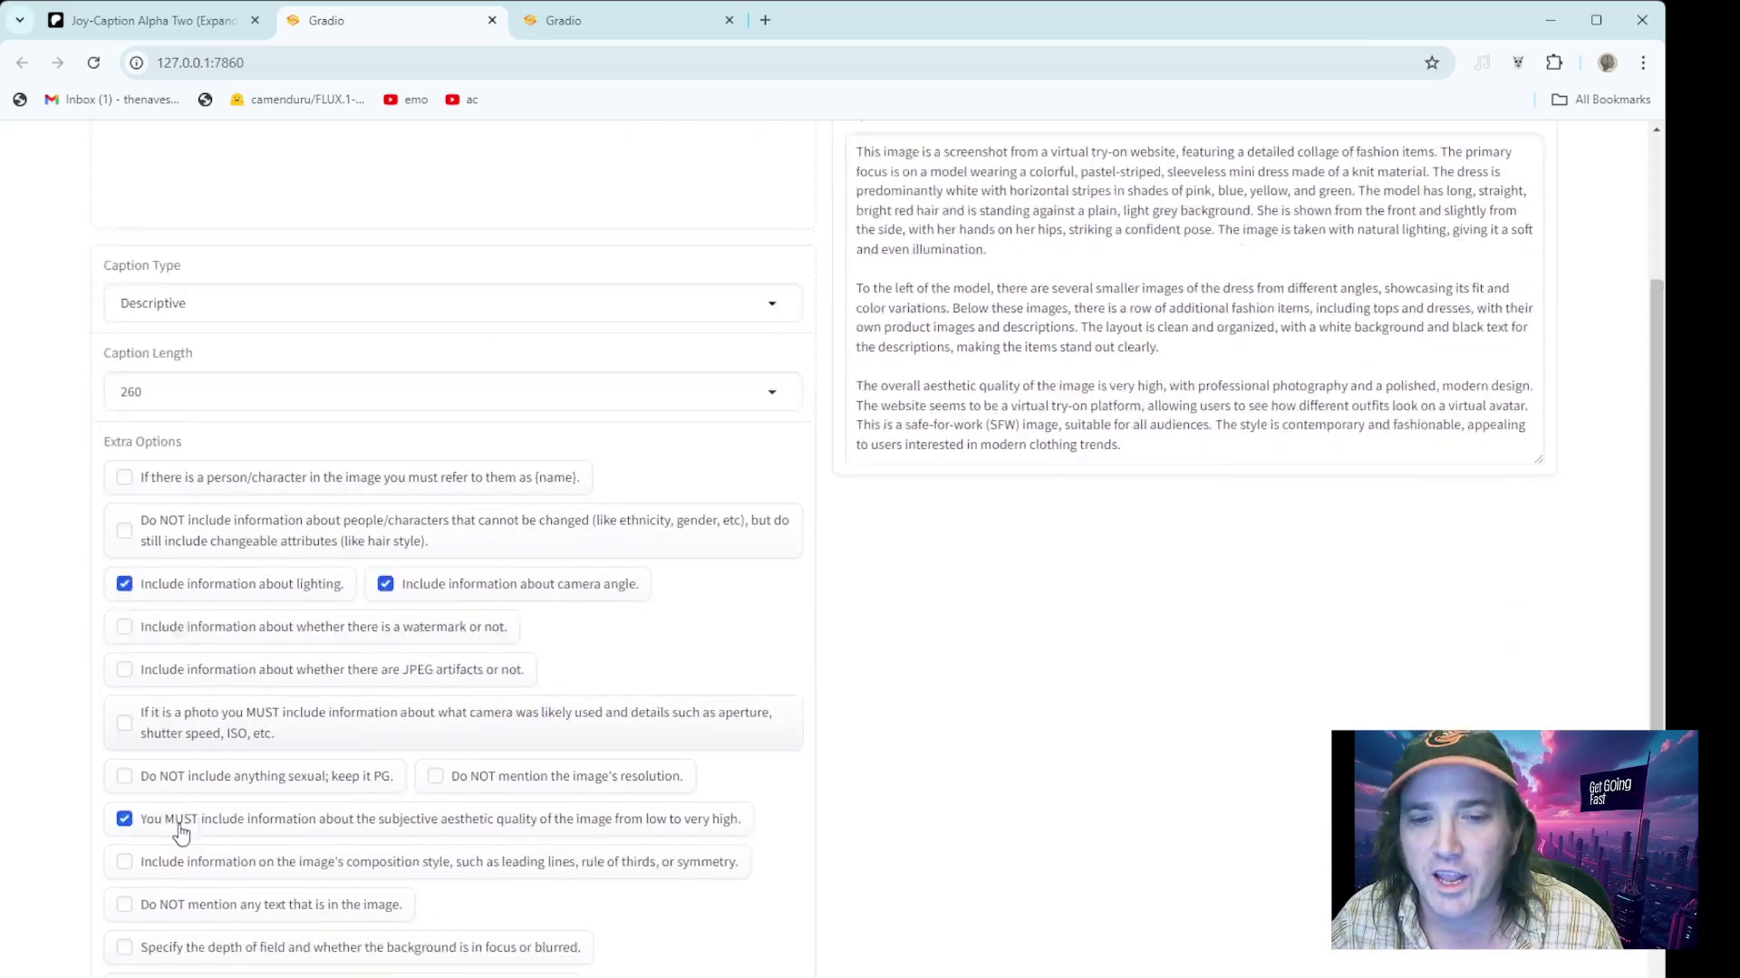
{"action": "scroll", "coordinate": [272, 834], "scroll_direction": "down", "scroll_amount": 2}
{"action": "scroll", "coordinate": [517, 766], "scroll_direction": "up", "scroll_amount": 4}
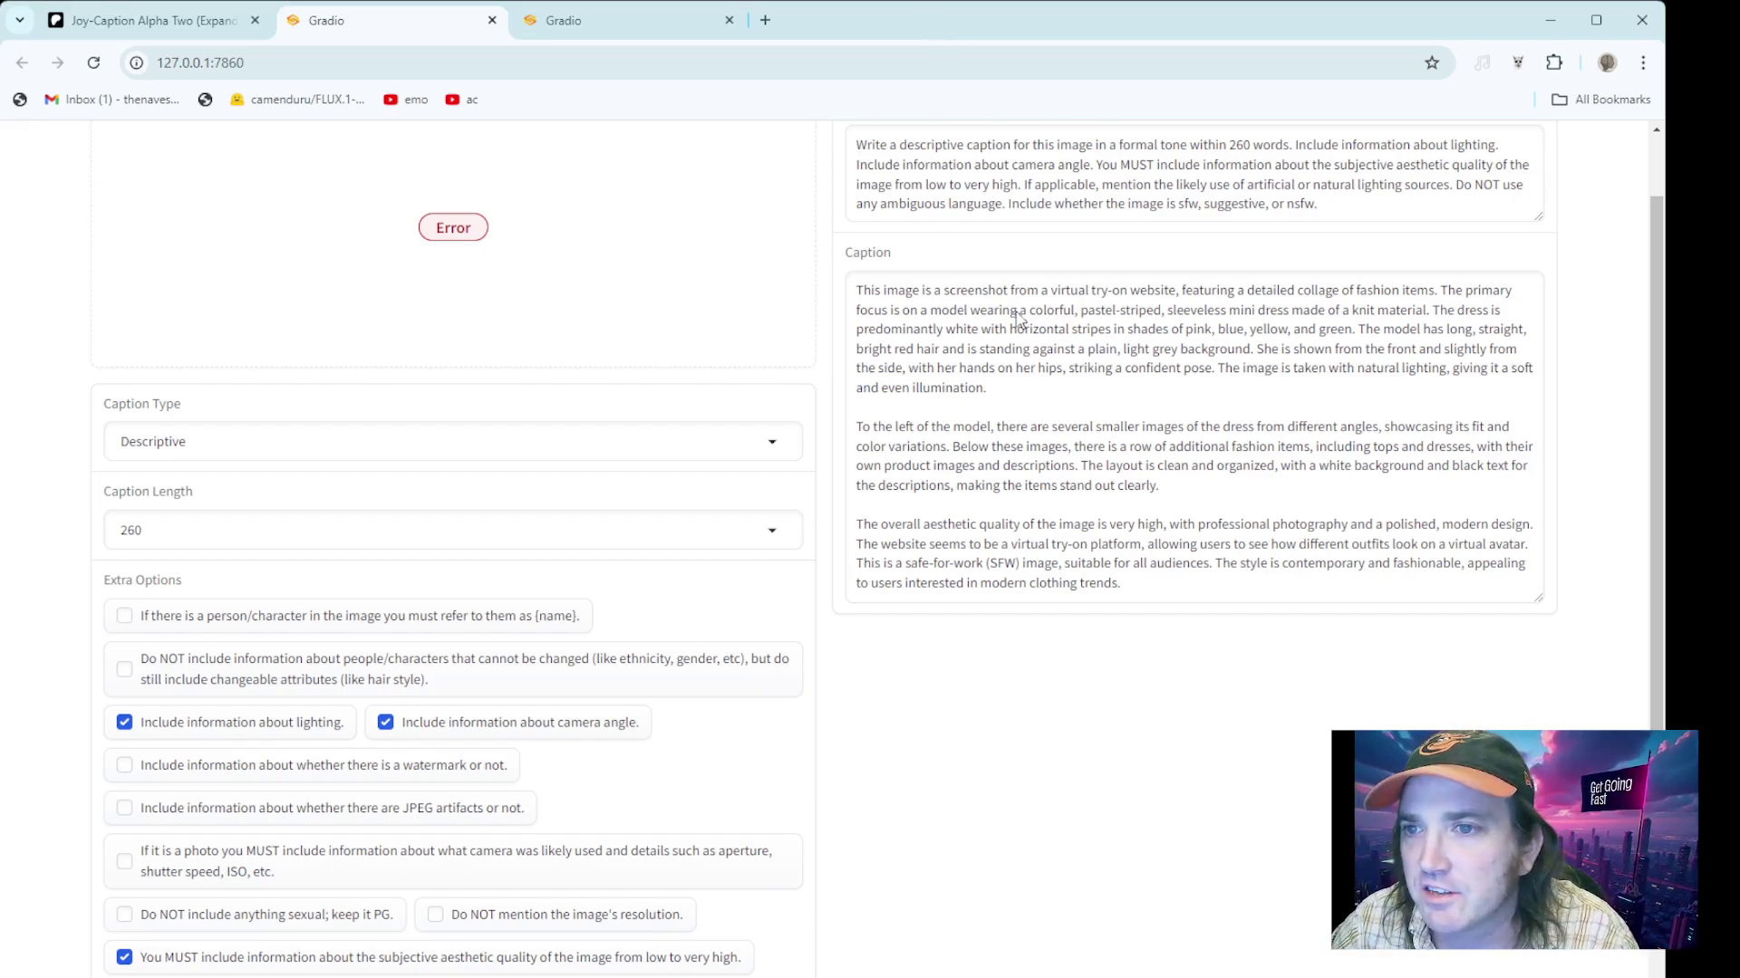
{"action": "left_click_drag", "start_coordinate": [996, 290], "coordinate": [1439, 295]}
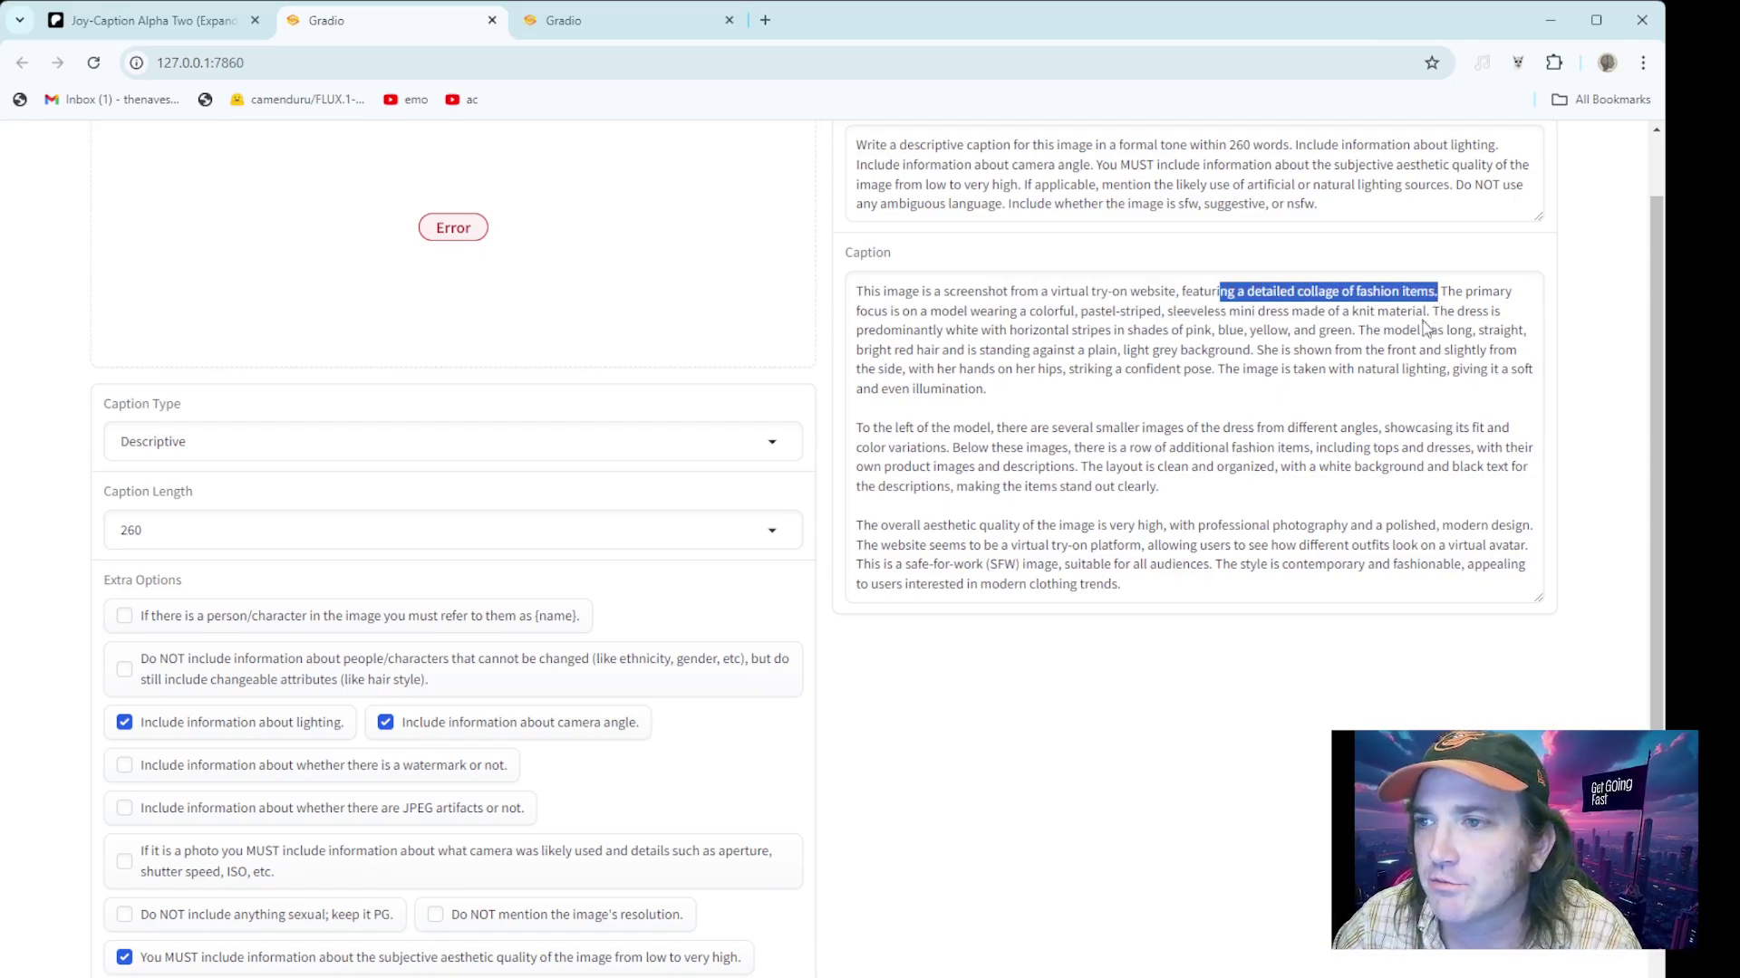
{"action": "left_click_drag", "start_coordinate": [889, 311], "coordinate": [1431, 322]}
{"action": "left_click_drag", "start_coordinate": [906, 433], "coordinate": [1357, 449]}
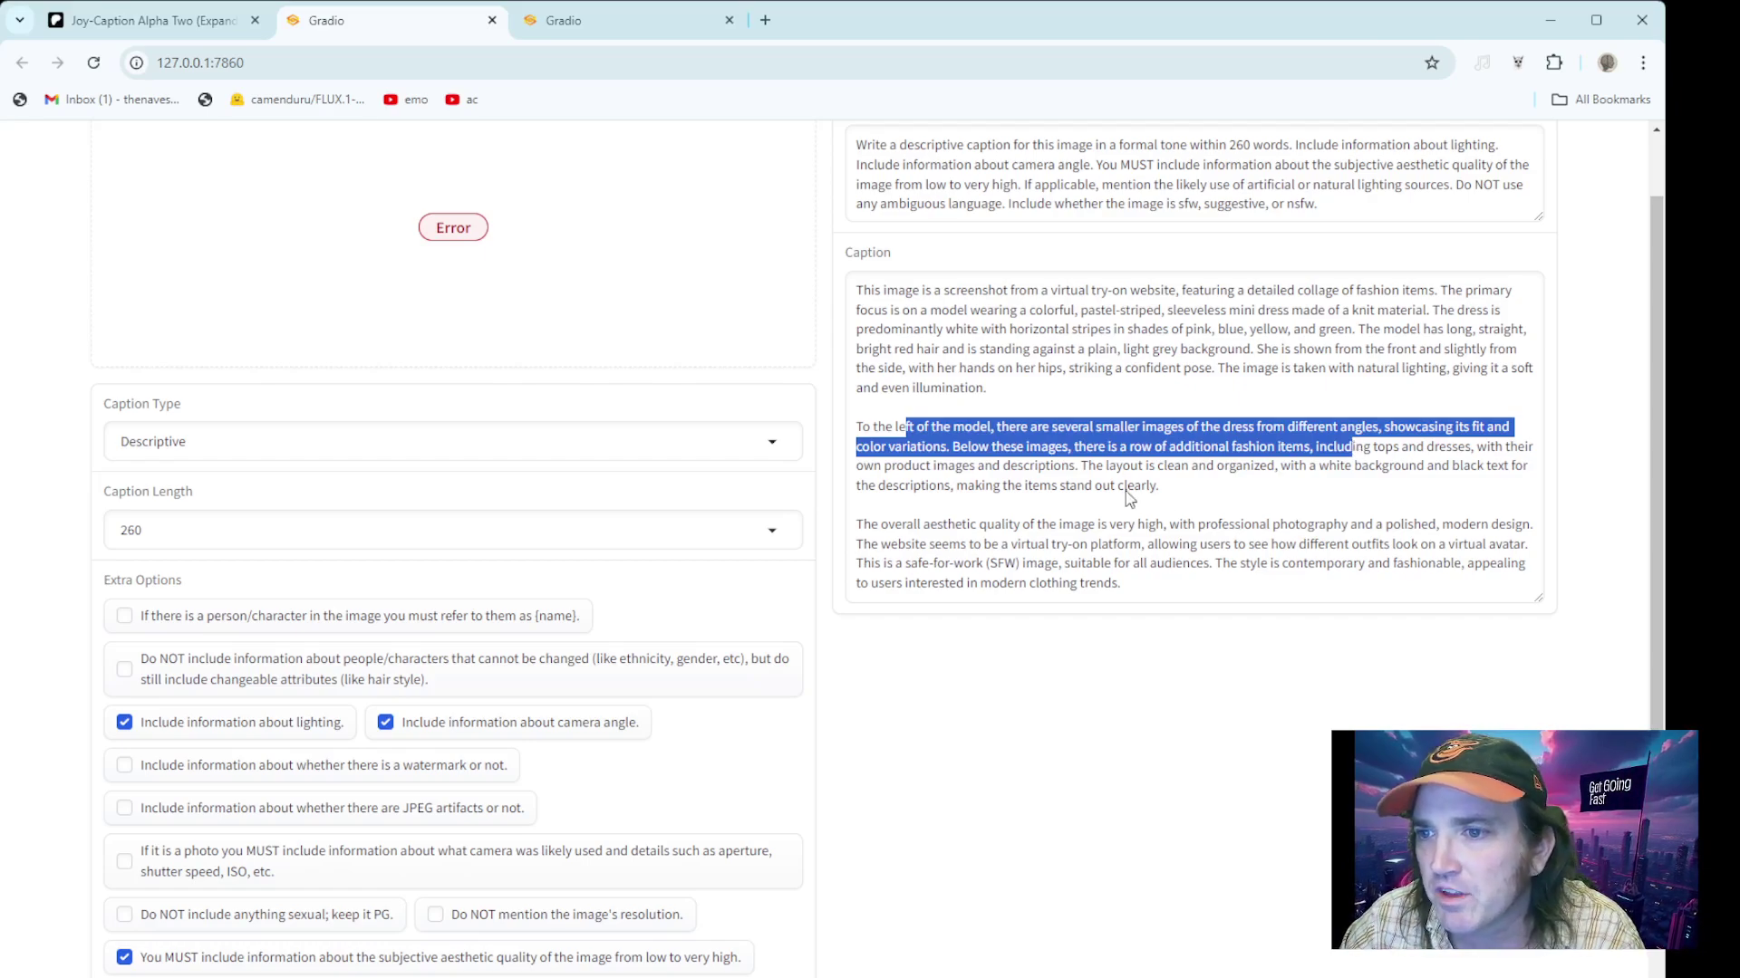
{"action": "left_click_drag", "start_coordinate": [1122, 466], "coordinate": [1320, 470]}
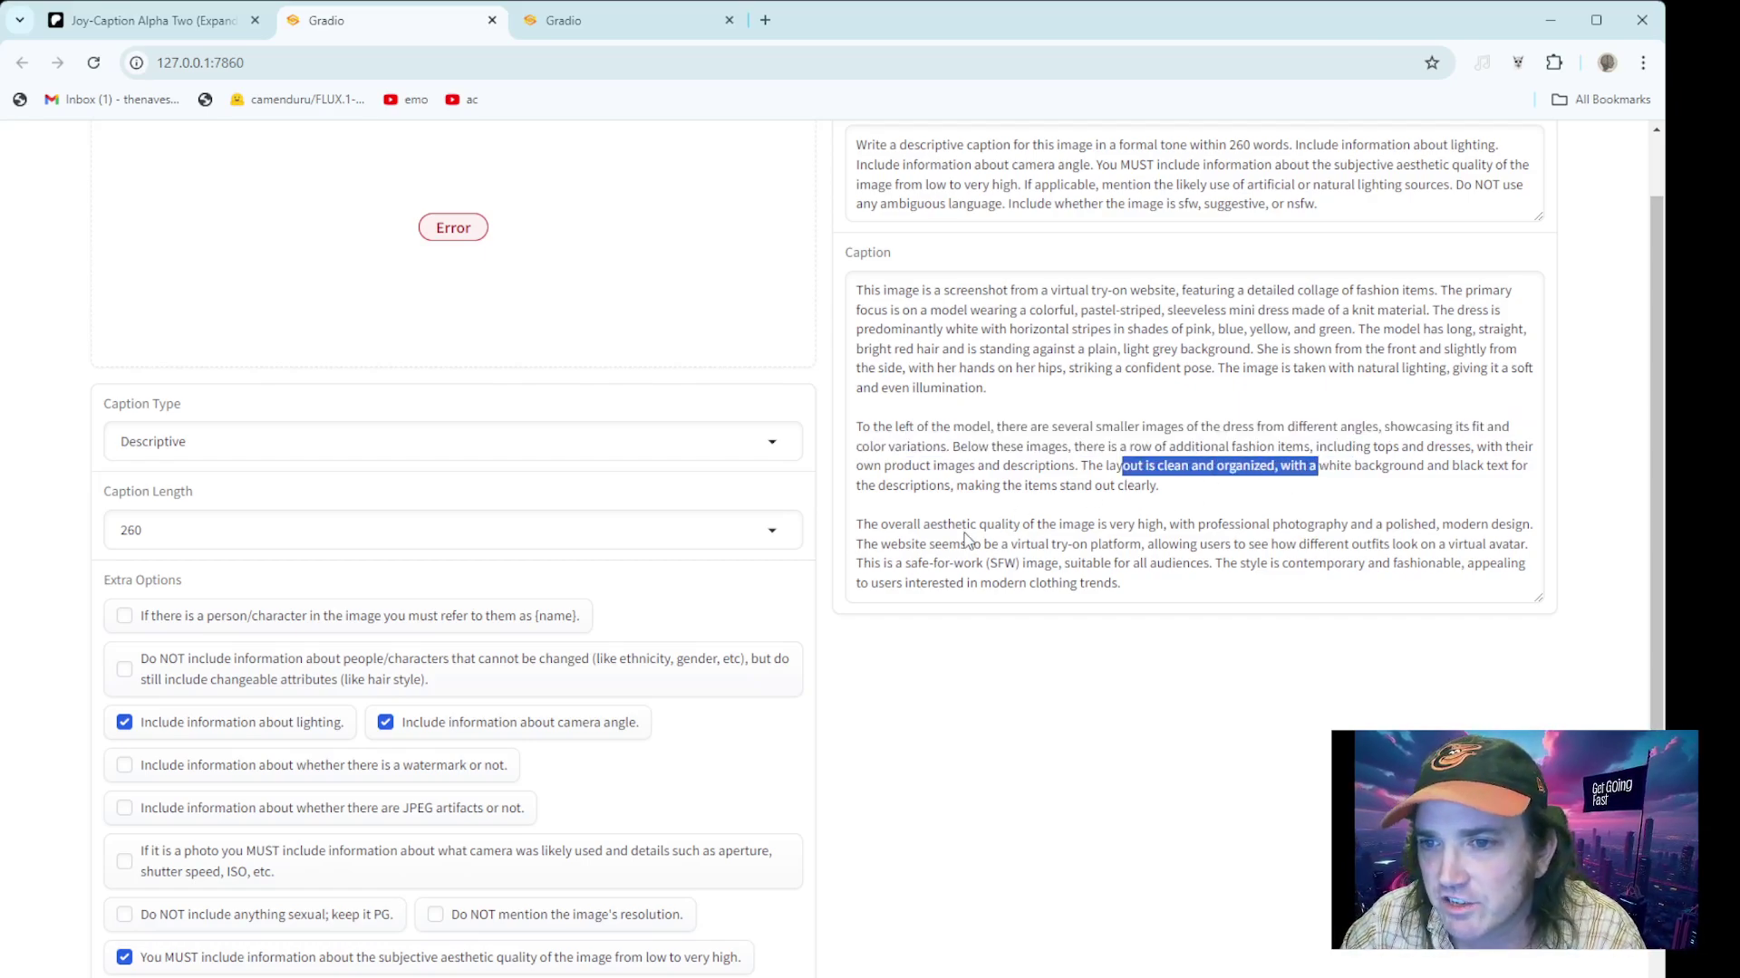
{"action": "left_click_drag", "start_coordinate": [947, 525], "coordinate": [1432, 547]}
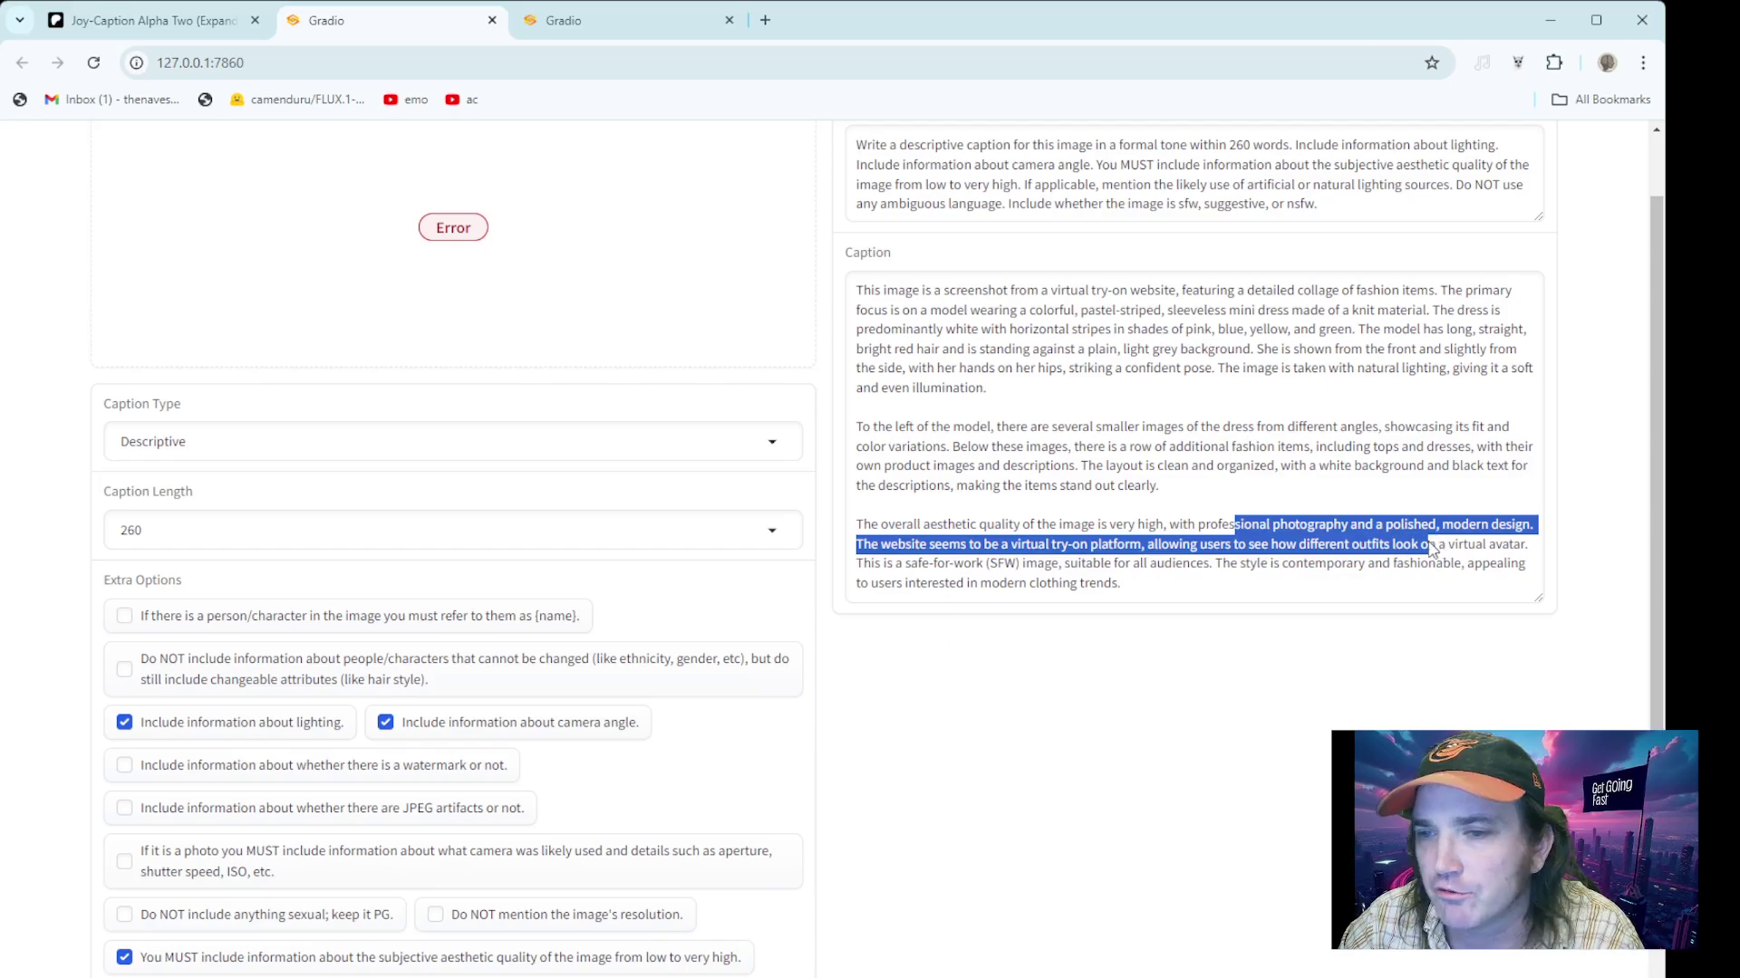
{"action": "left_click", "coordinate": [1098, 556]}
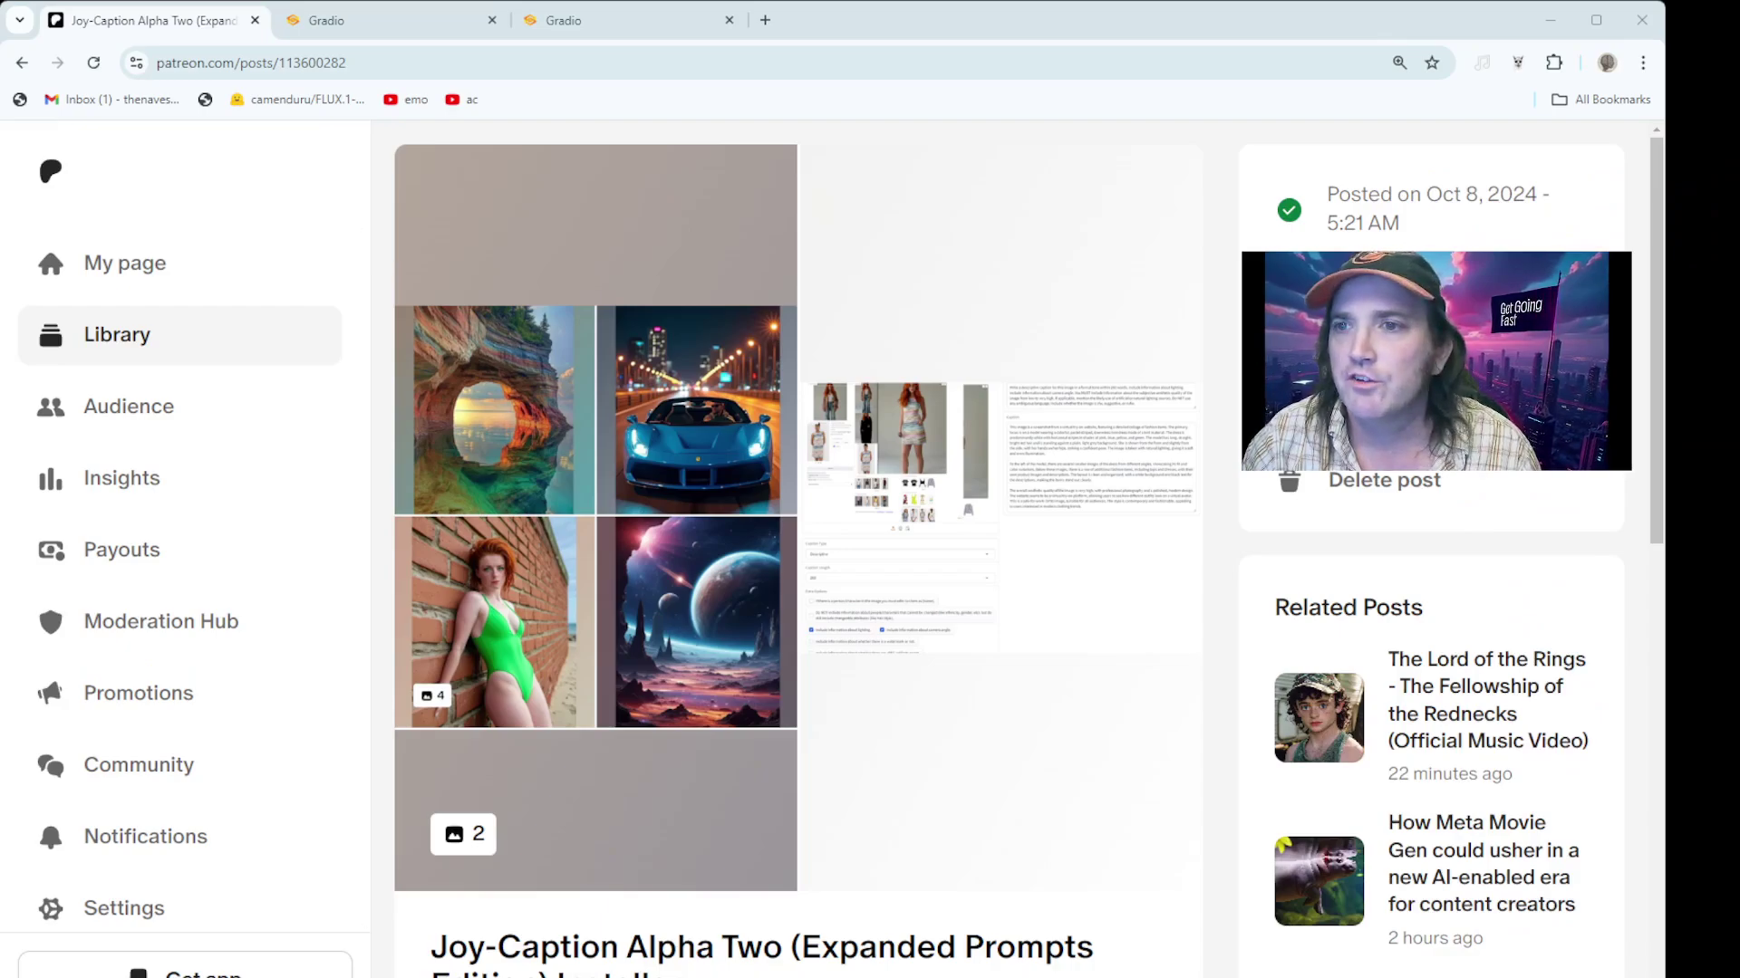
Go to the creator's own Patreon page and view its Collections.
{"action": "scroll", "coordinate": [1029, 549], "scroll_direction": "down", "scroll_amount": 5}
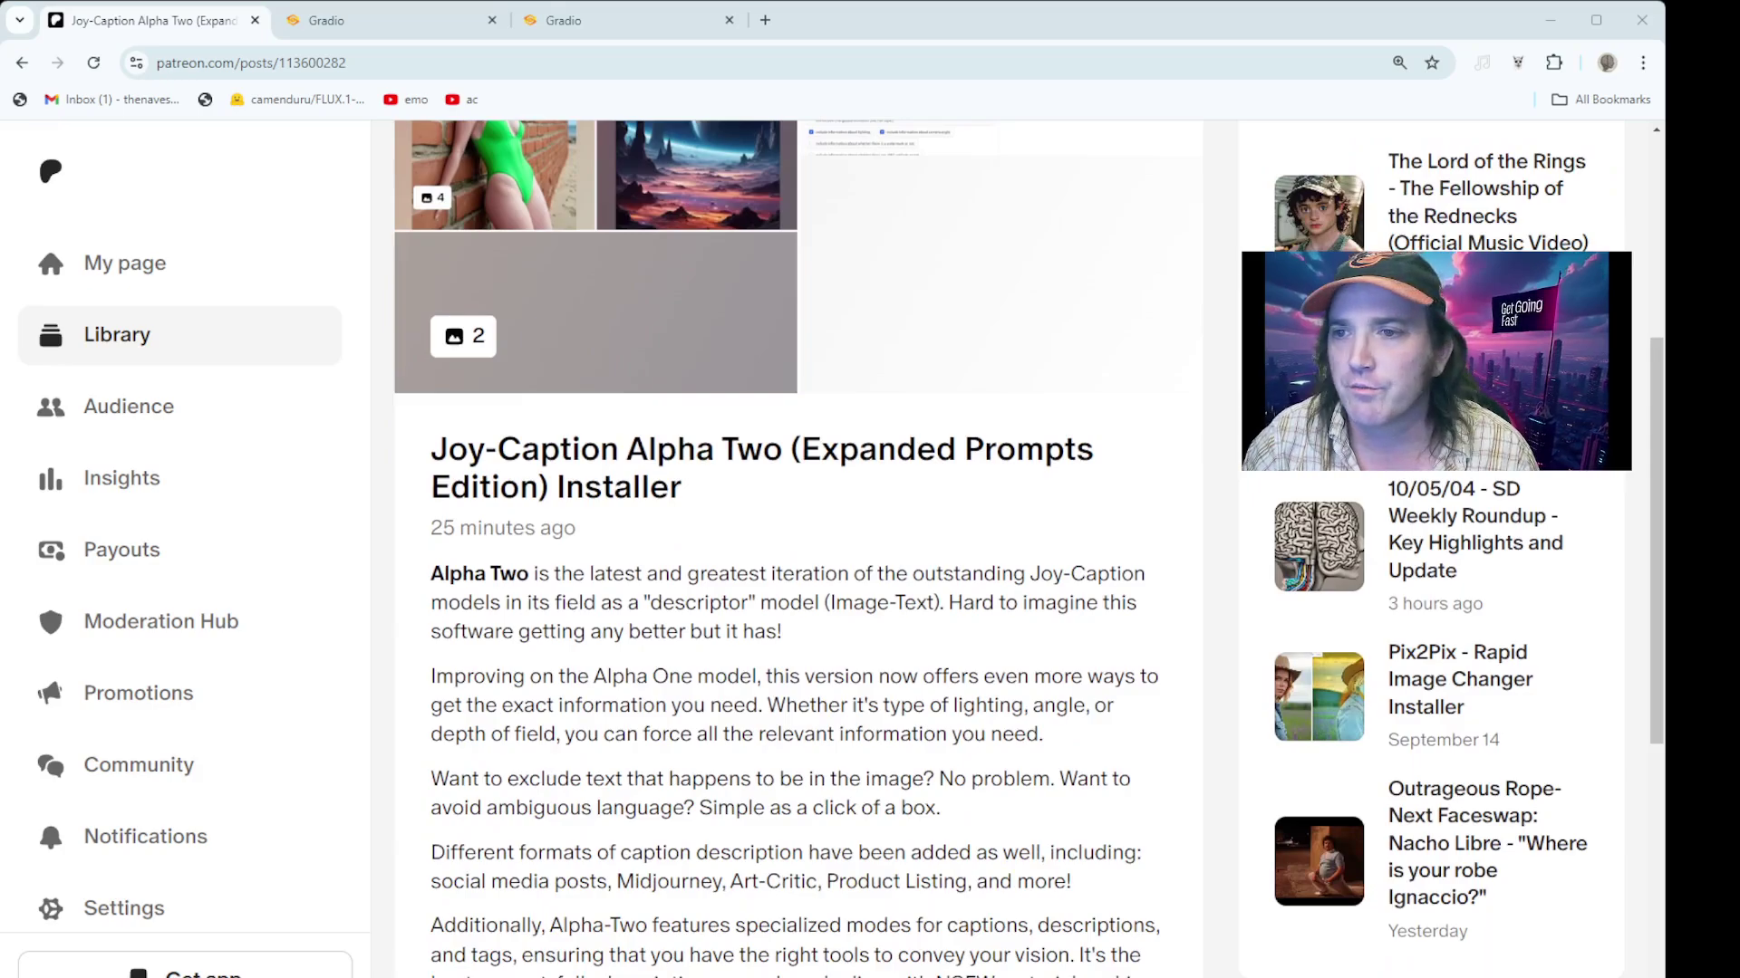
{"action": "scroll", "coordinate": [1028, 549], "scroll_direction": "up", "scroll_amount": 5}
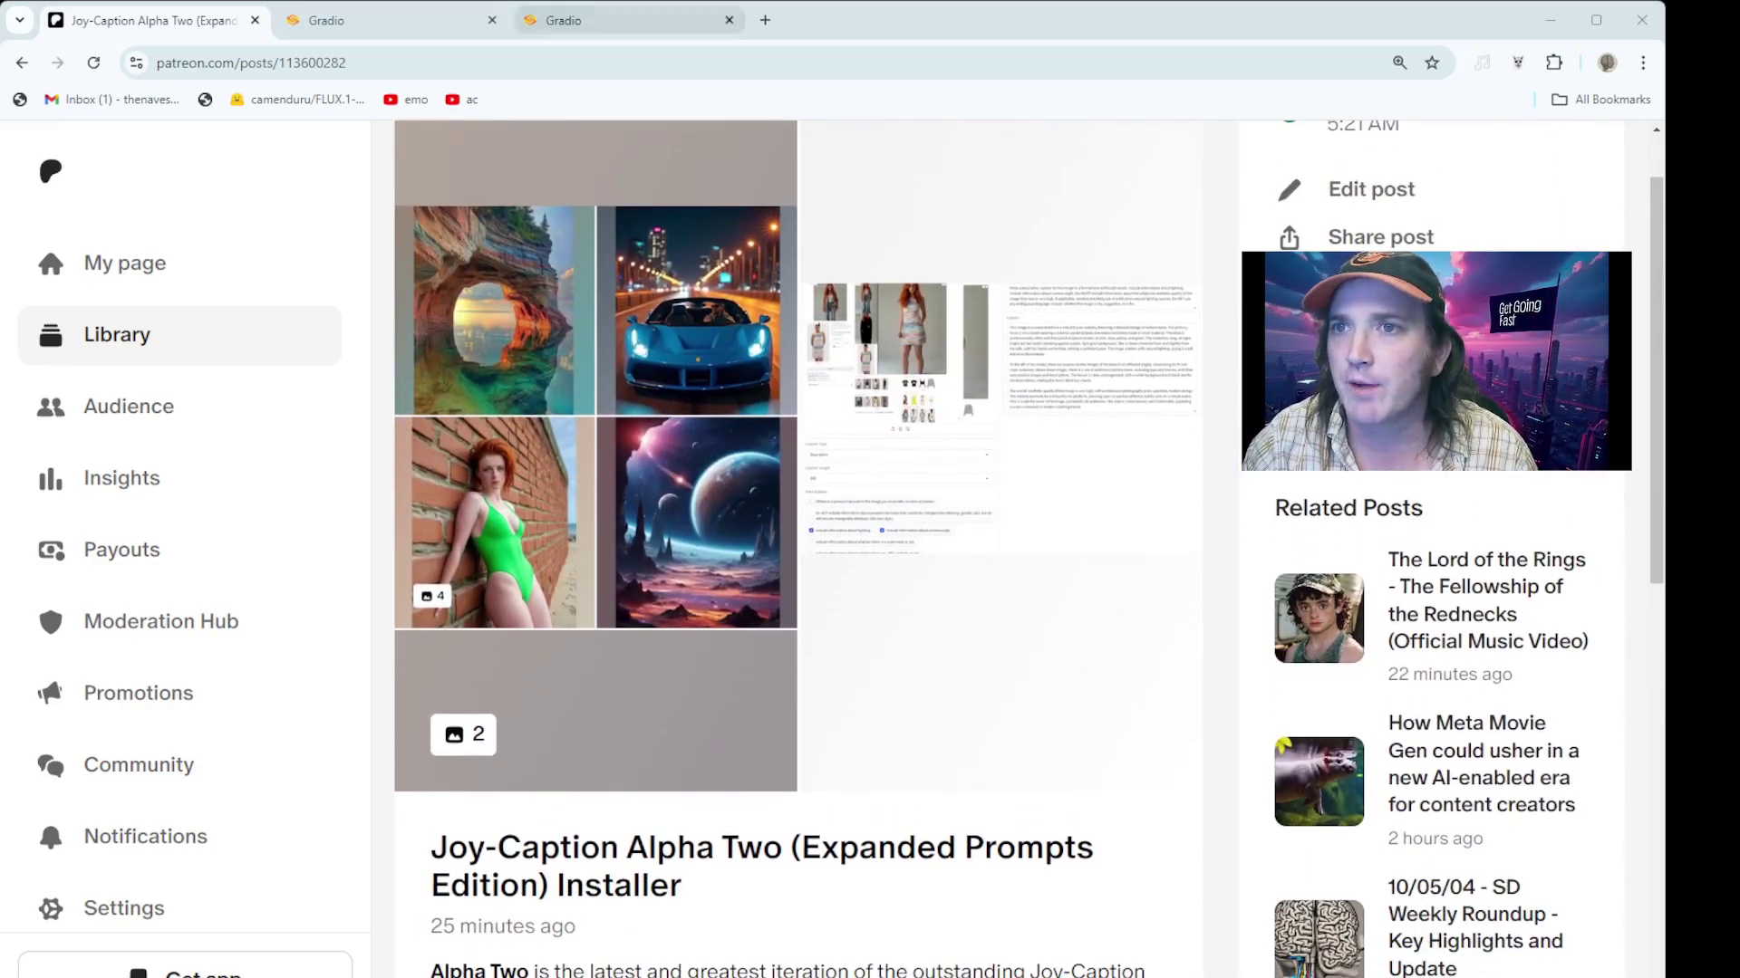
{"action": "left_click", "coordinate": [143, 262]}
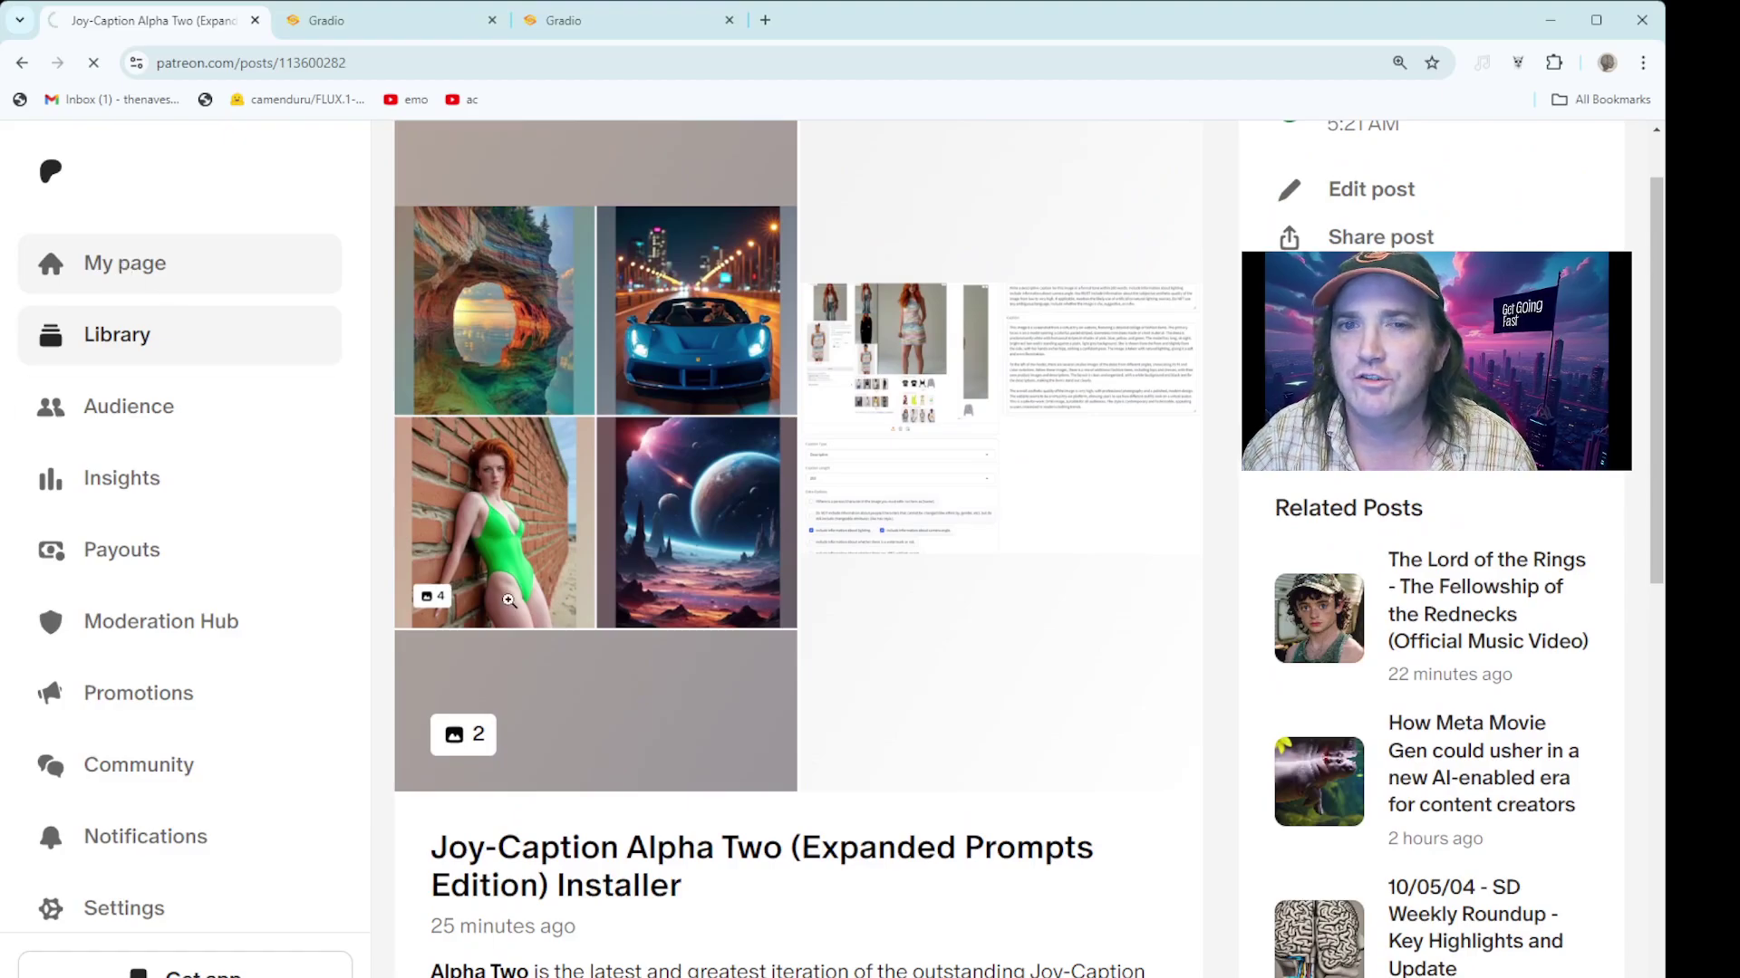
{"action": "scroll", "coordinate": [504, 602], "scroll_direction": "down", "scroll_amount": 7}
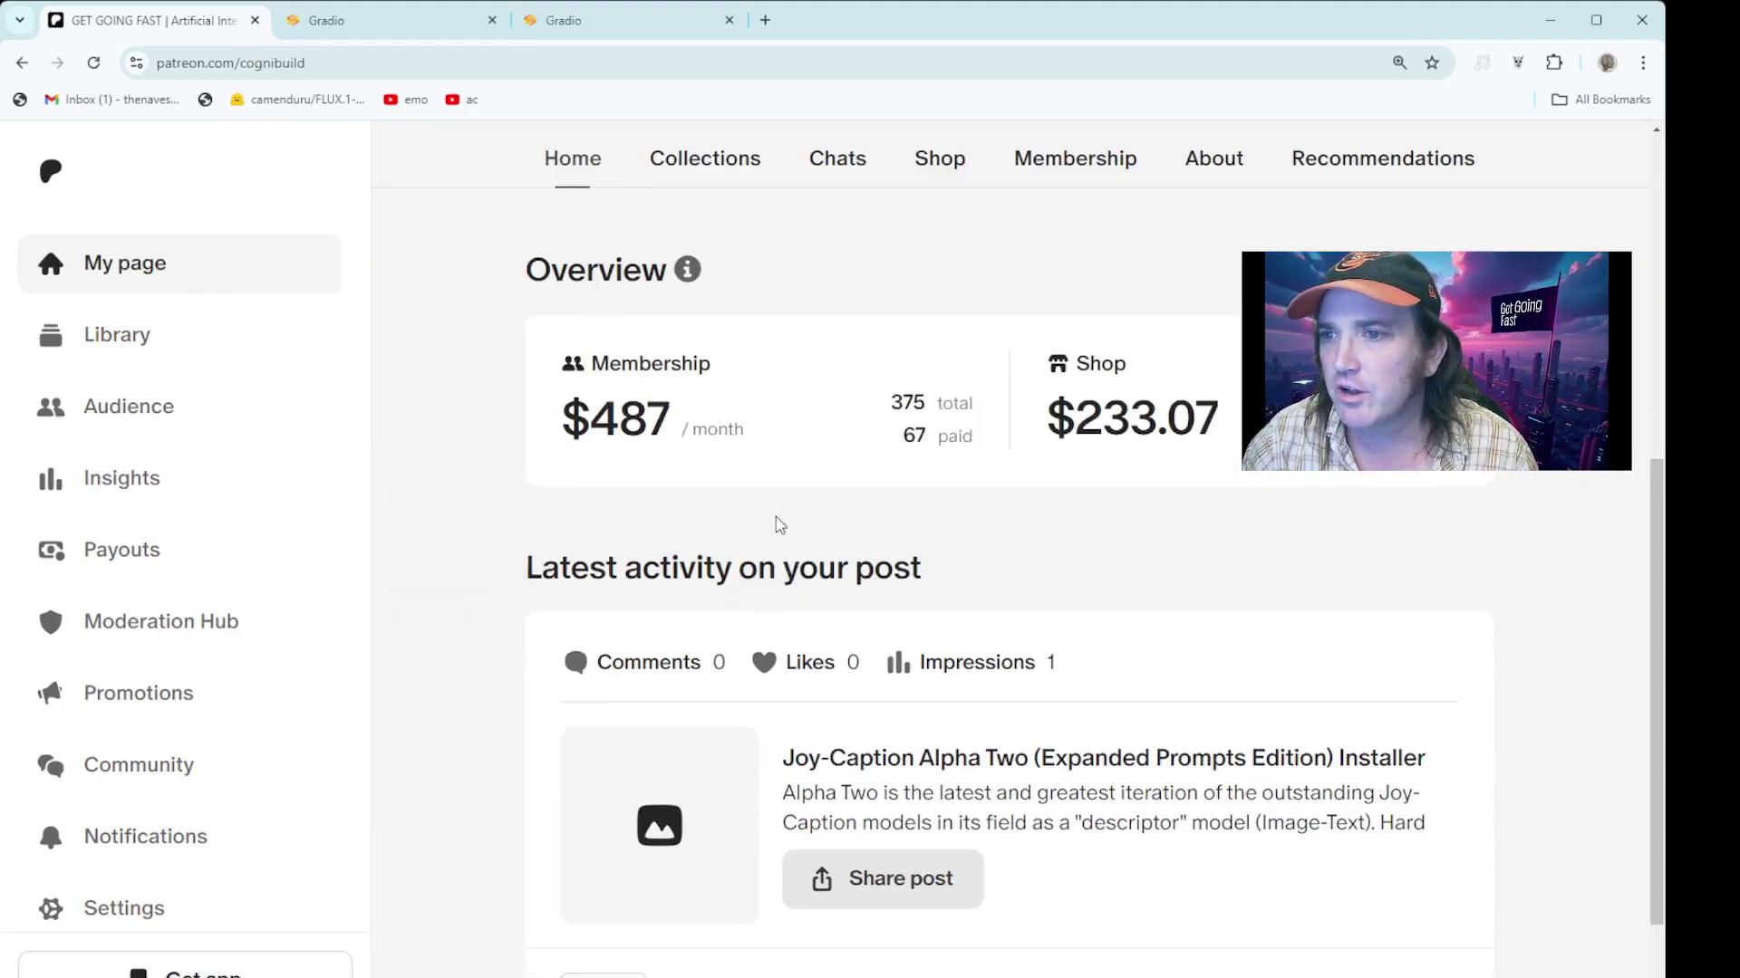
{"action": "left_click", "coordinate": [693, 158]}
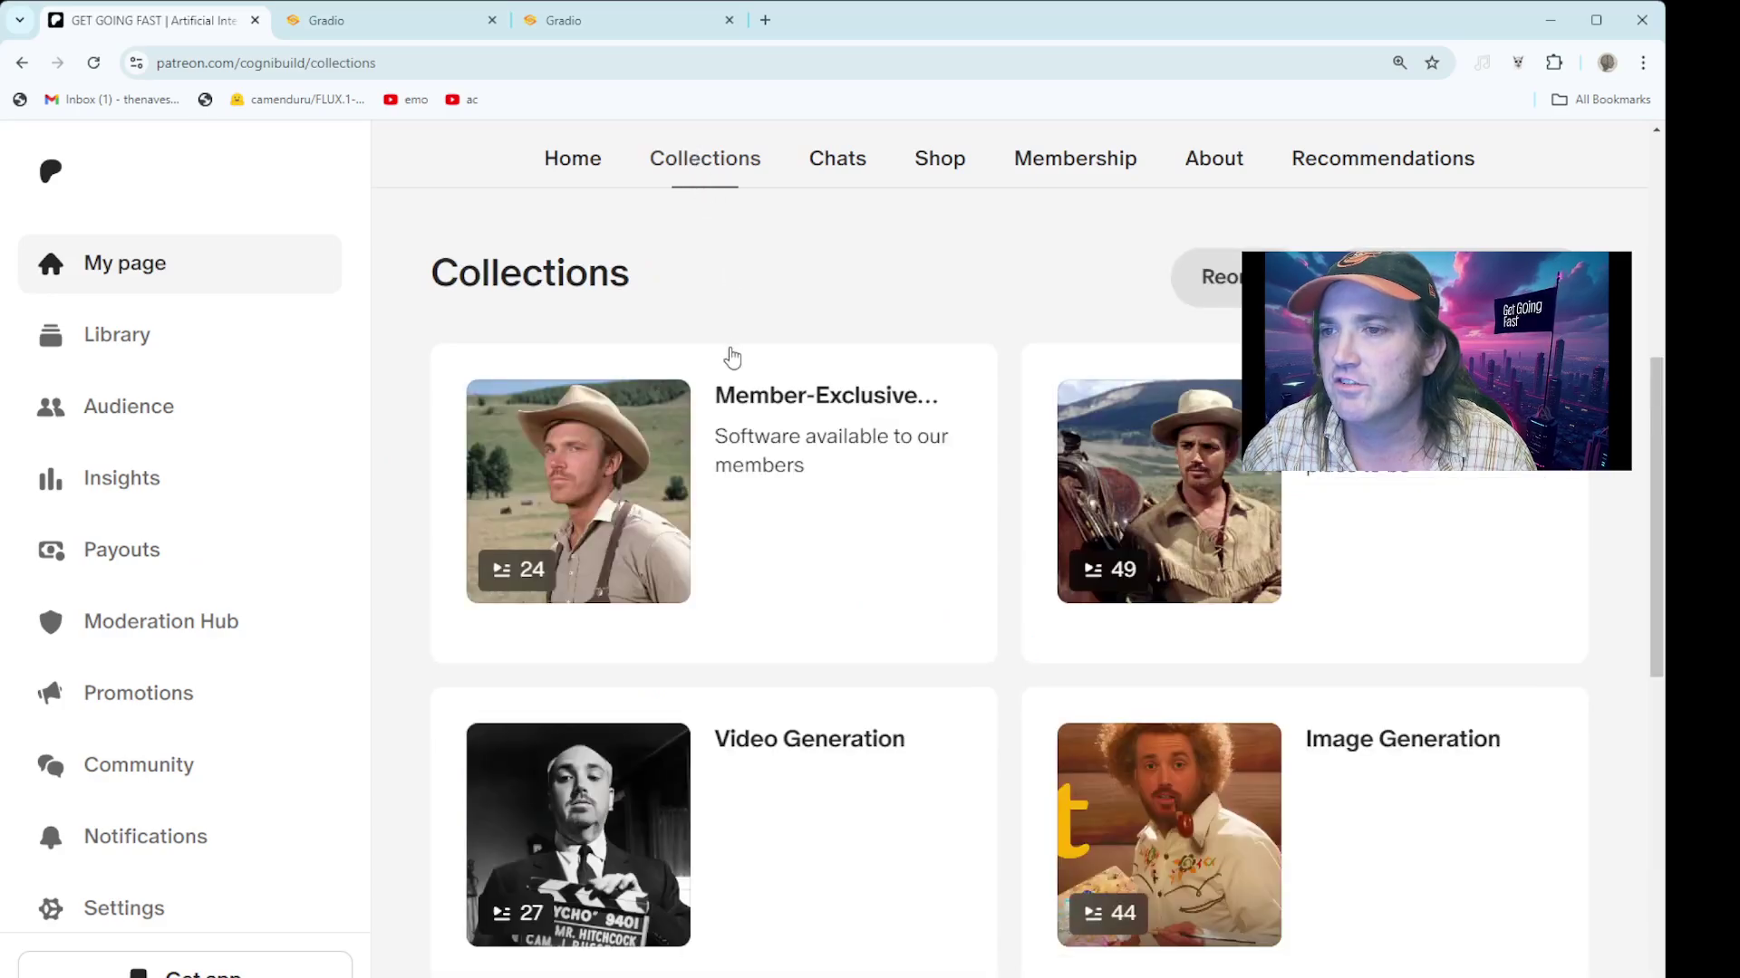
Open Member-Exclusive Software and scroll to the Joy-Caption Alpha Two installer post.
{"action": "left_click", "coordinate": [790, 401]}
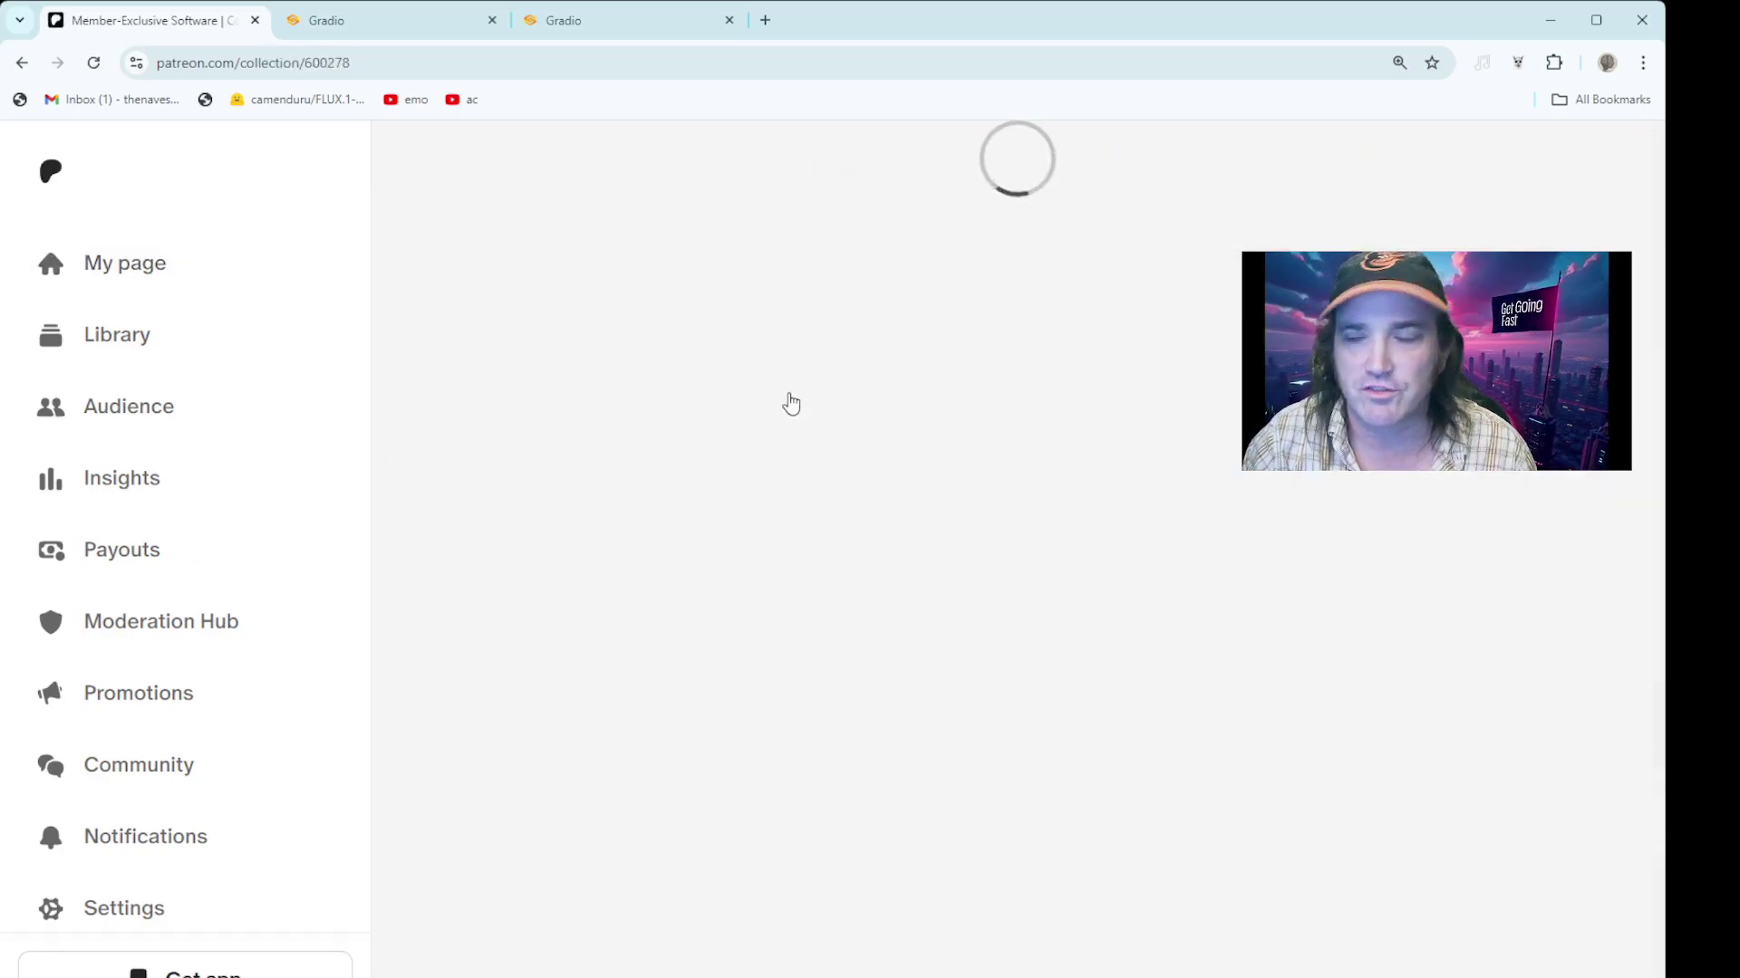
{"action": "scroll", "coordinate": [734, 557], "scroll_direction": "down", "scroll_amount": 15}
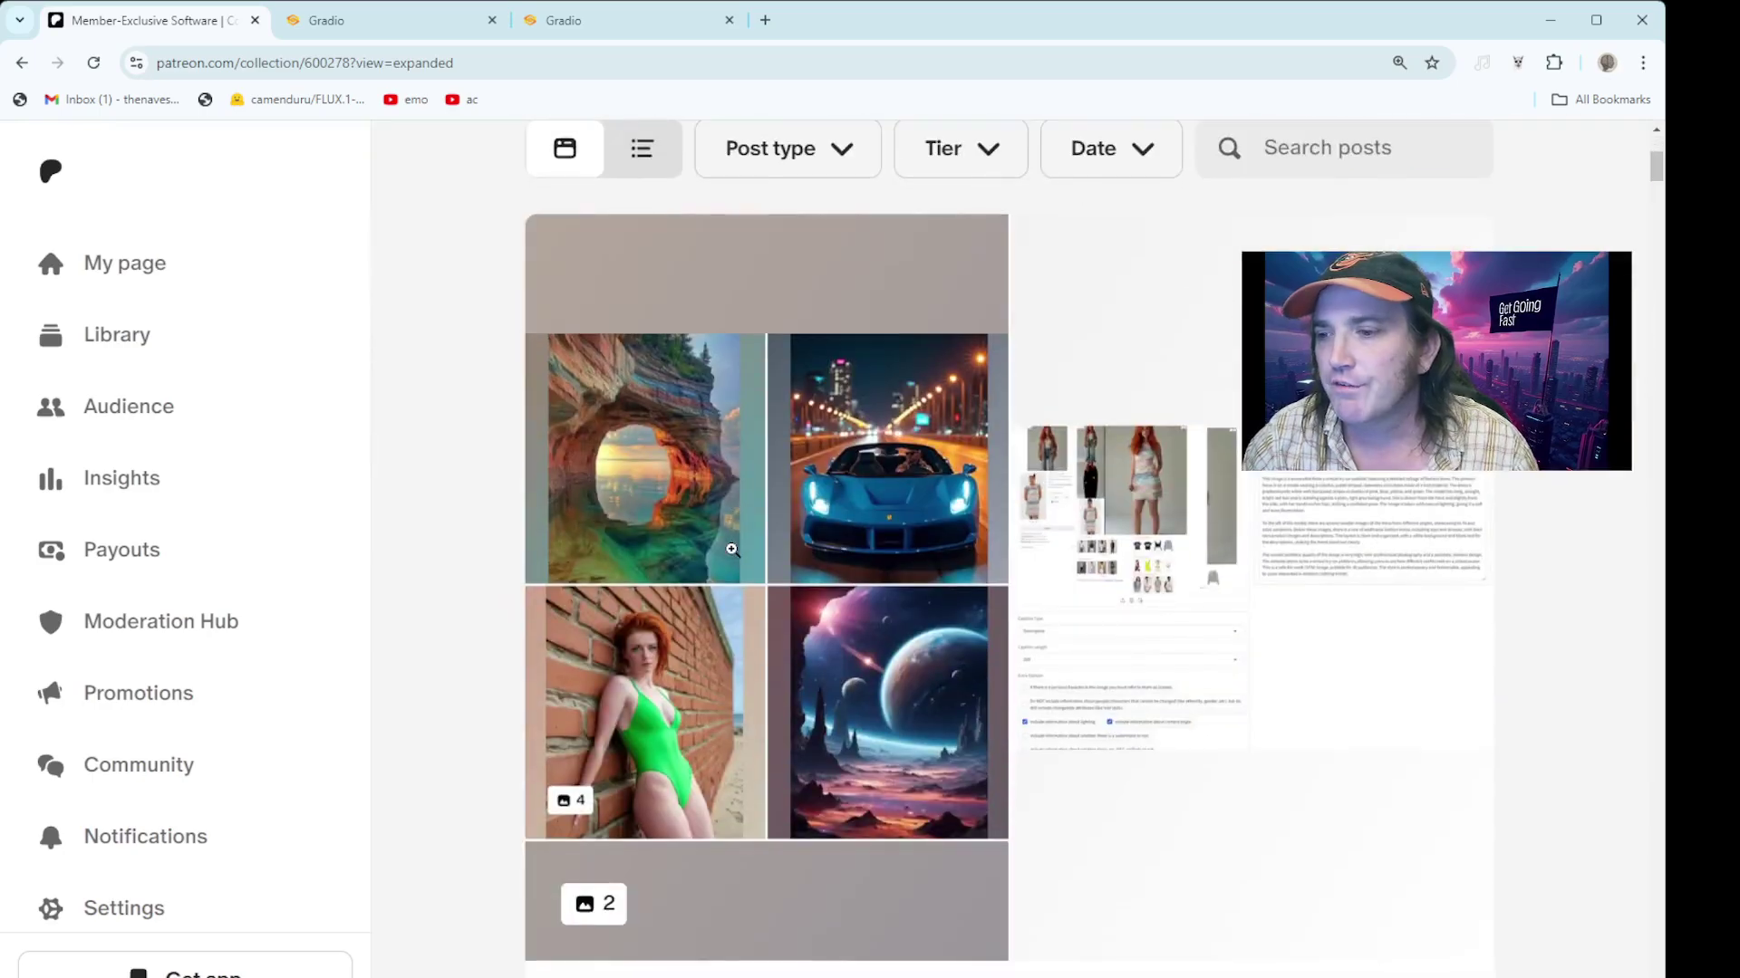
{"action": "scroll", "coordinate": [734, 550], "scroll_direction": "down", "scroll_amount": 2}
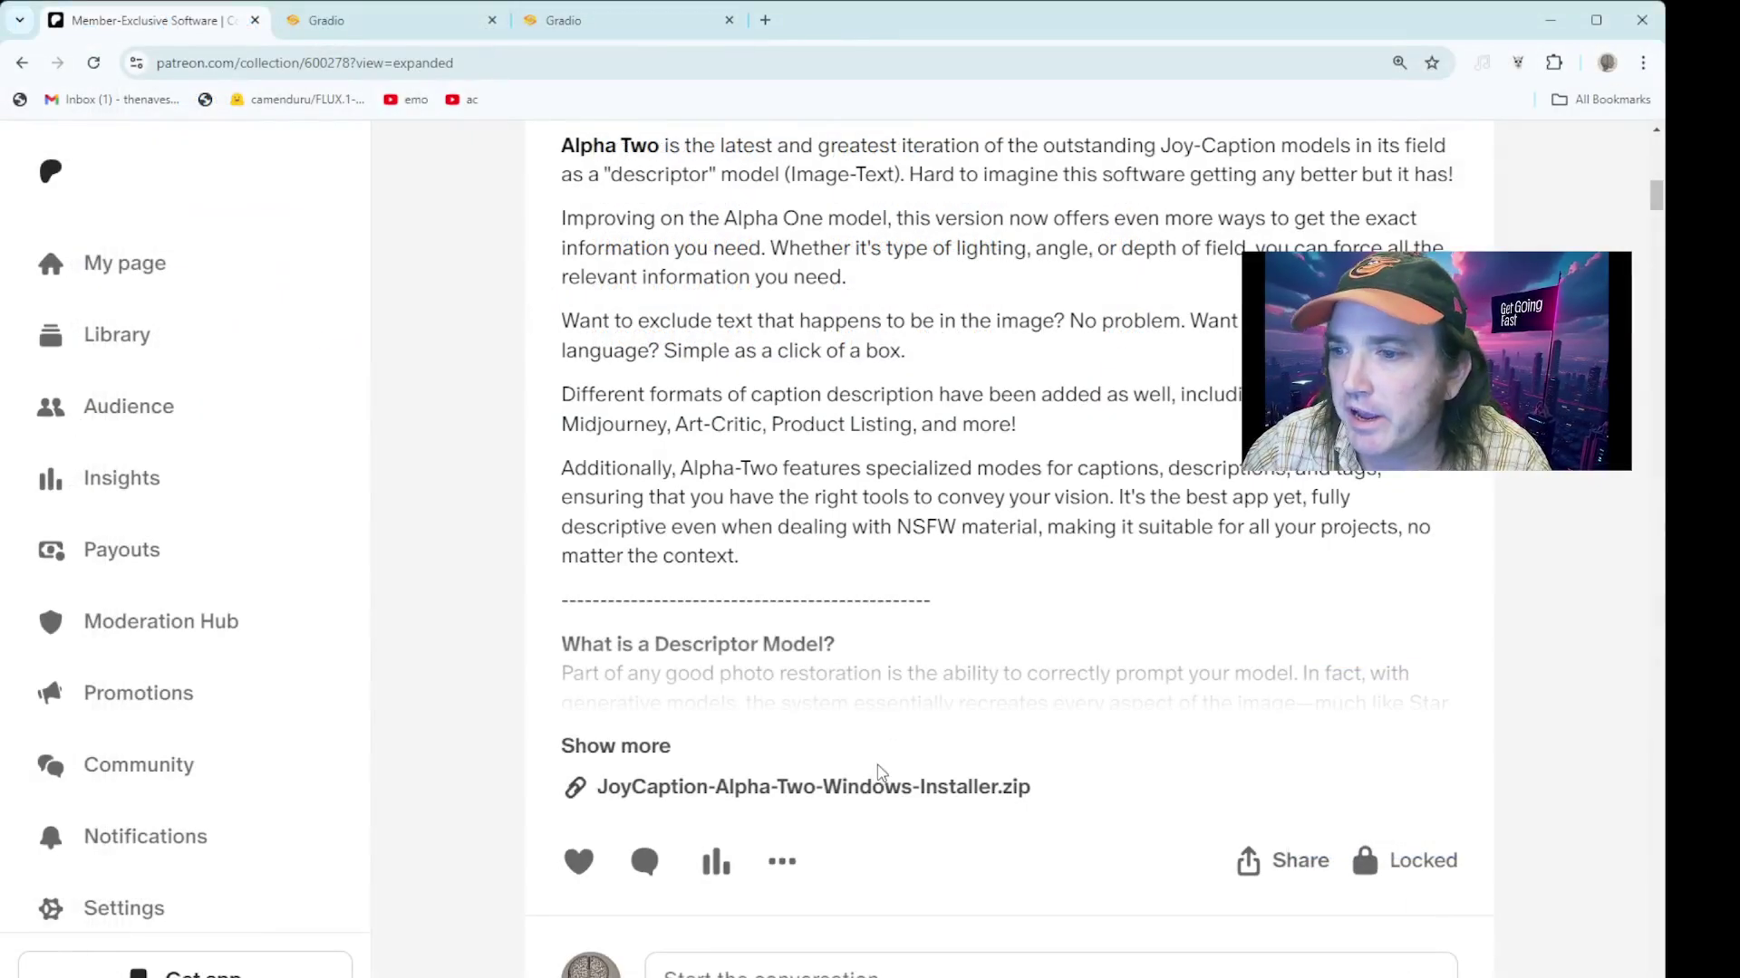
{"action": "scroll", "coordinate": [877, 772], "scroll_direction": "down", "scroll_amount": 1}
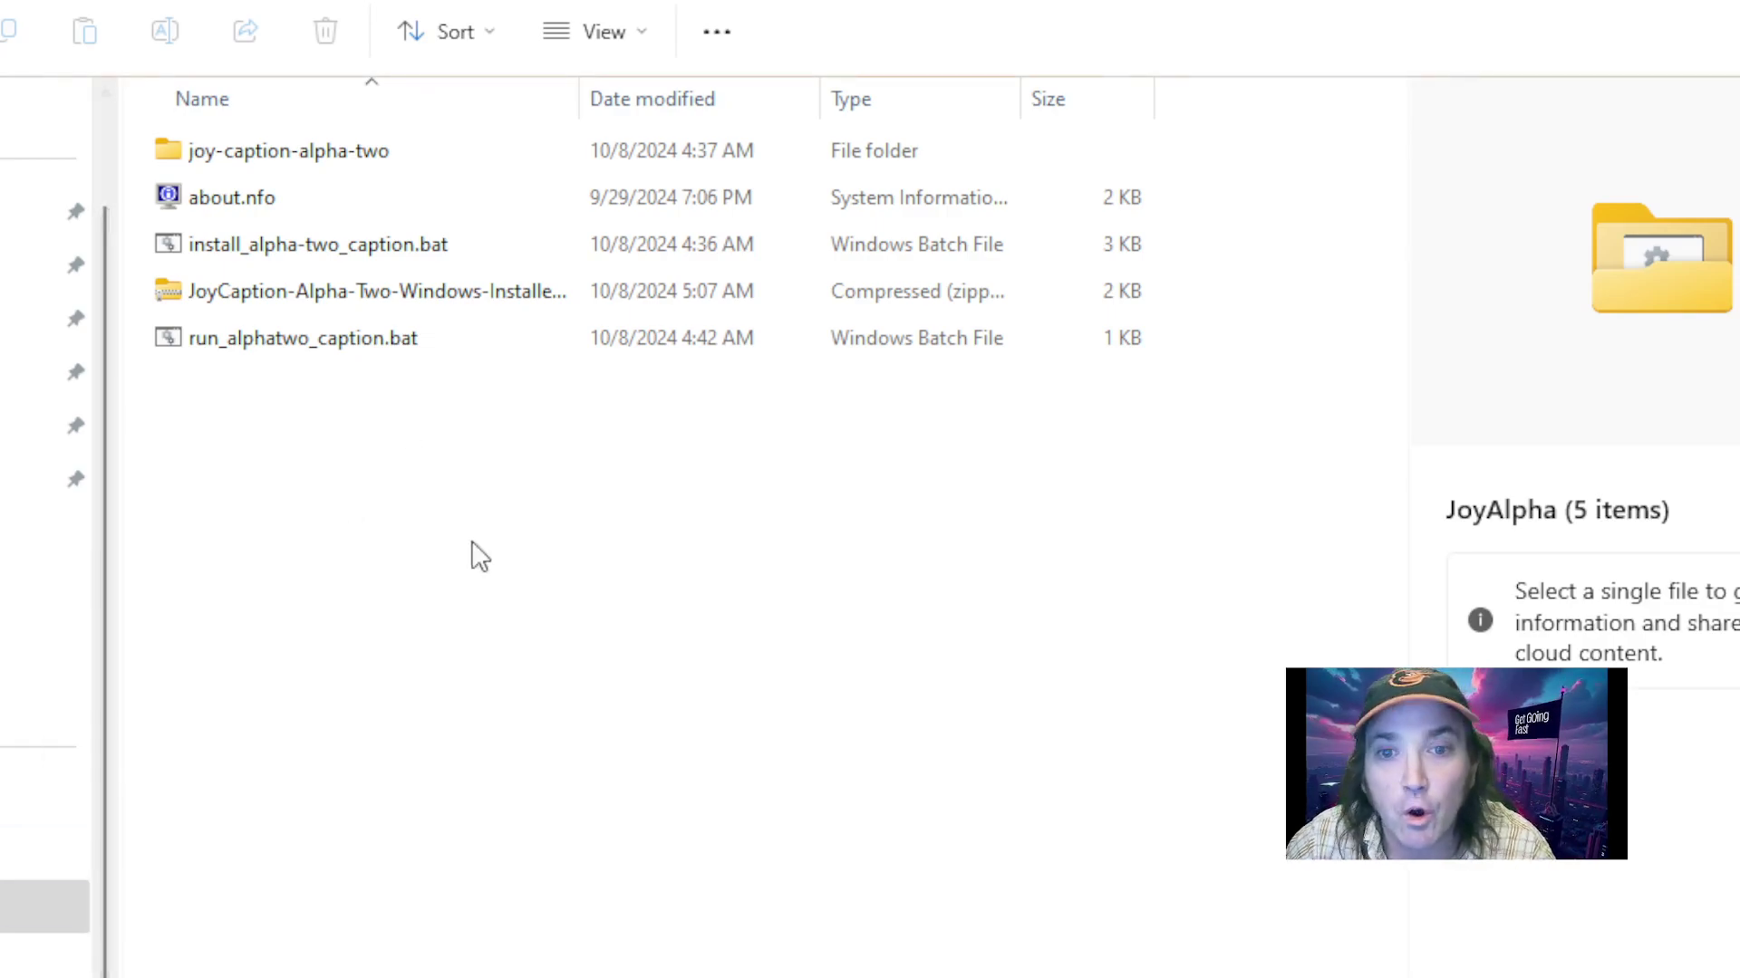
{"action": "left_click", "coordinate": [313, 304]}
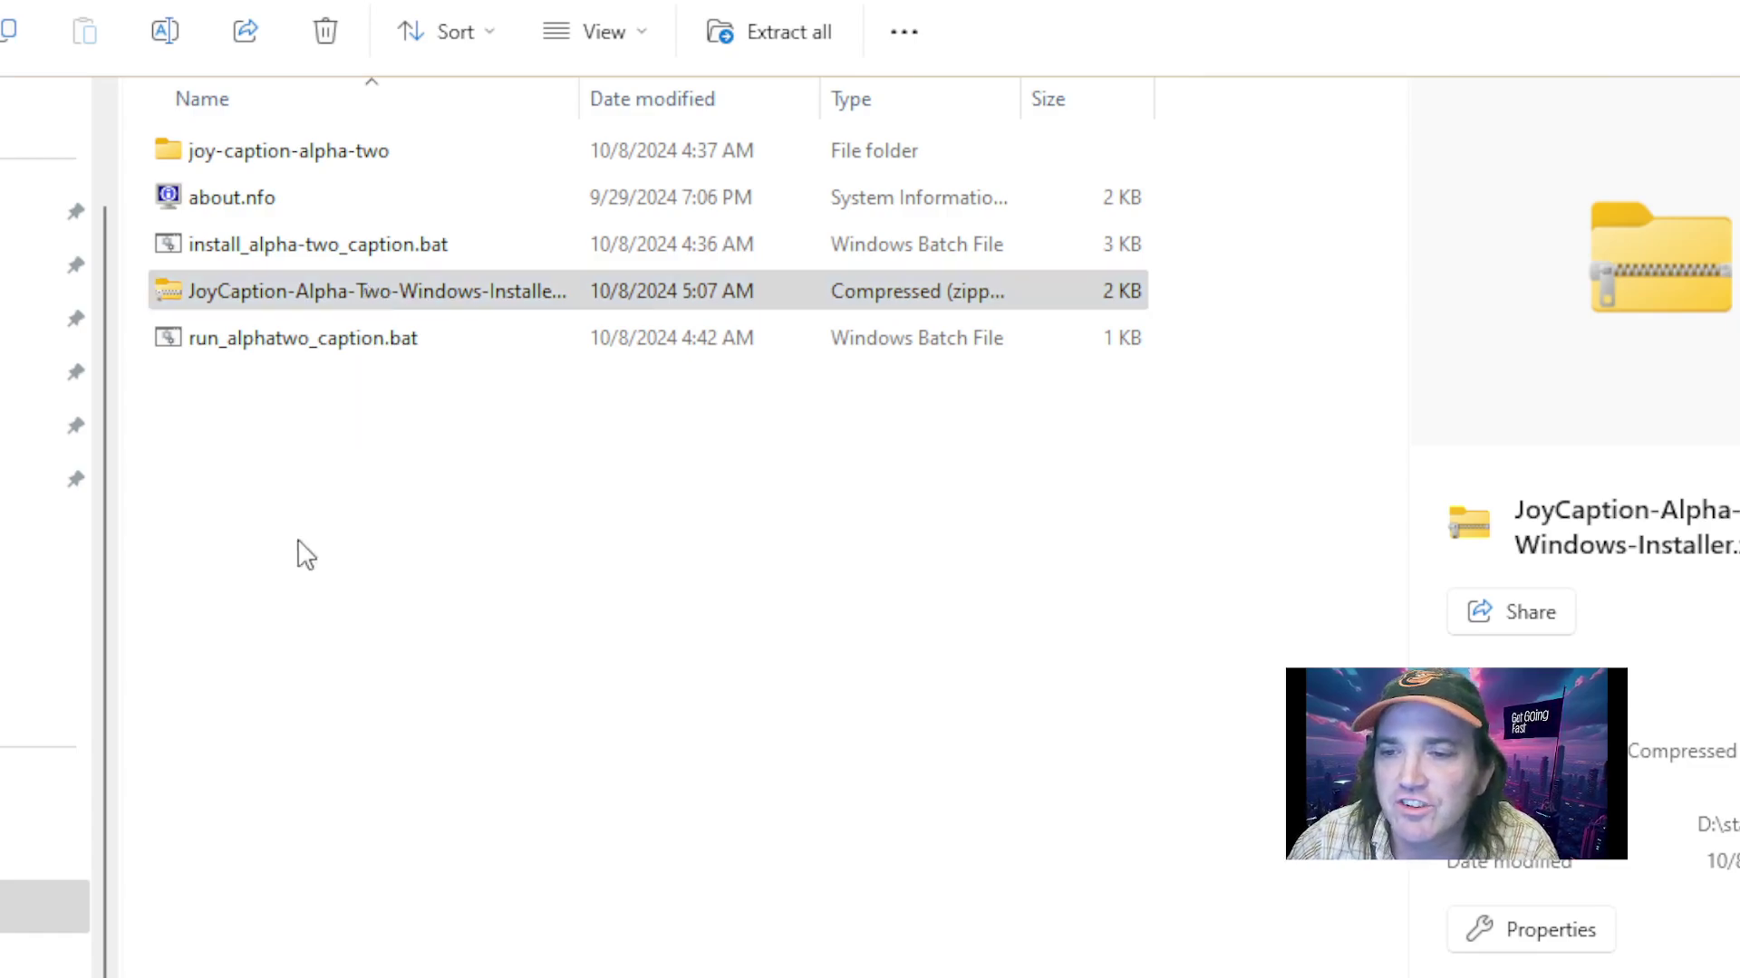
{"action": "left_click", "coordinate": [198, 436]}
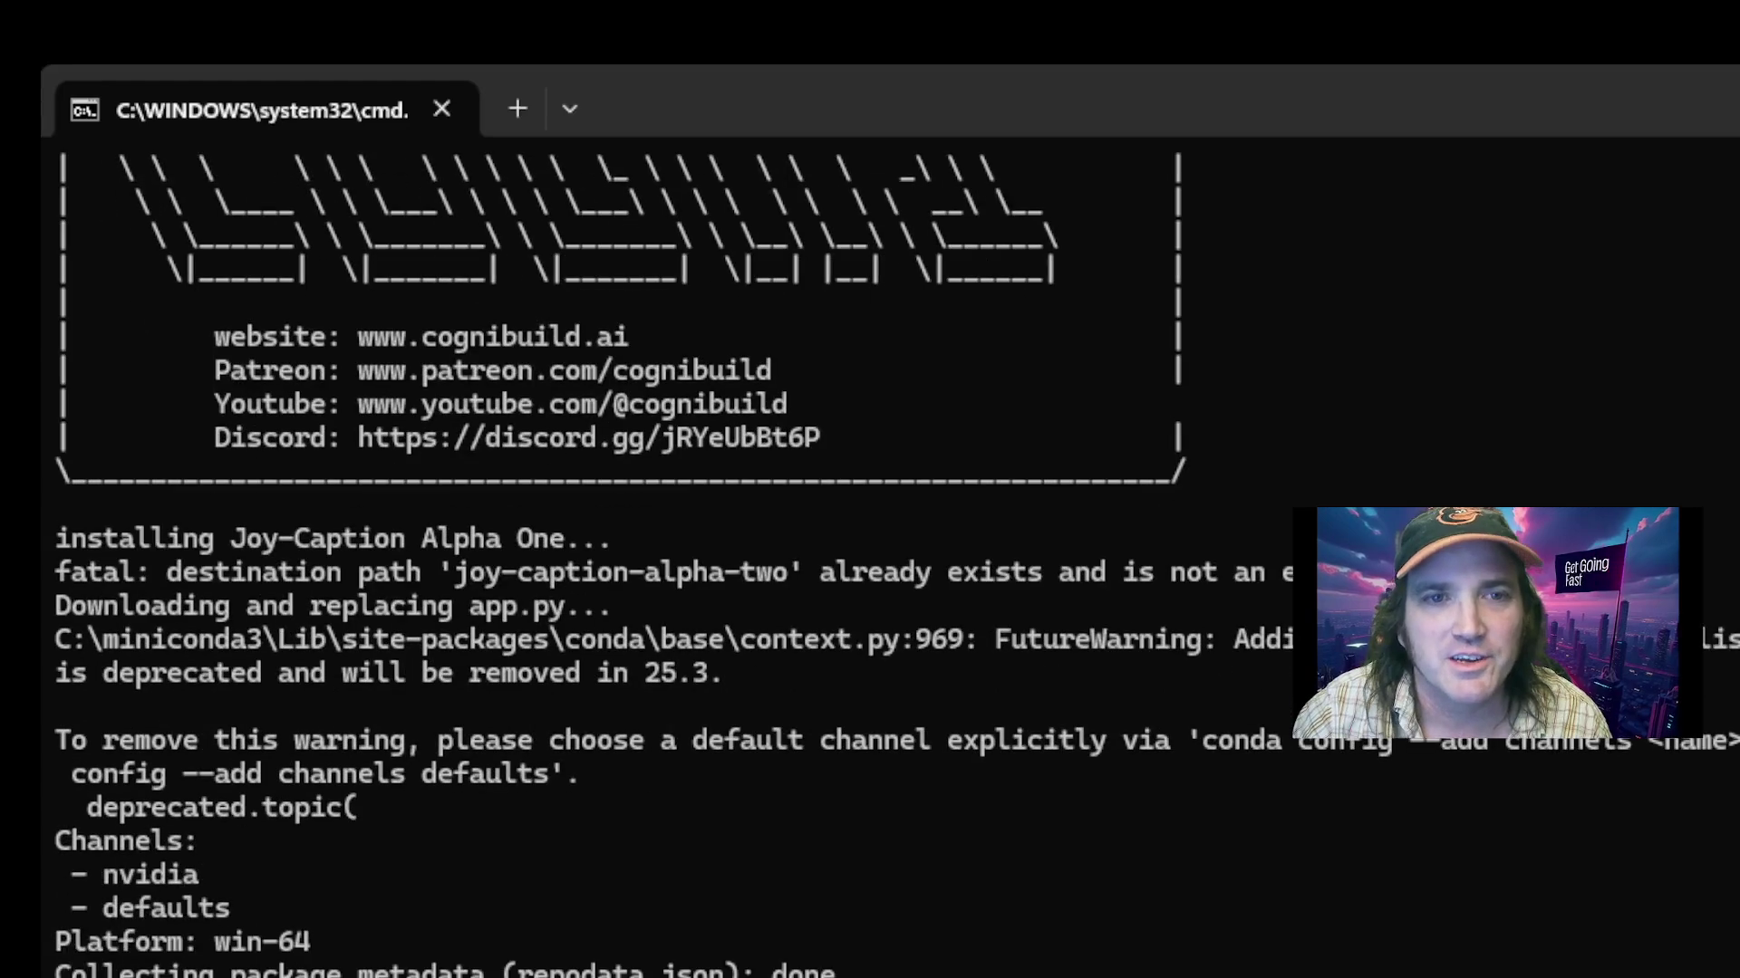
Scroll the installer output up to the Install CUDA banner, then deselect the install batch file.
{"action": "scroll", "coordinate": [616, 562], "scroll_direction": "up", "scroll_amount": 3}
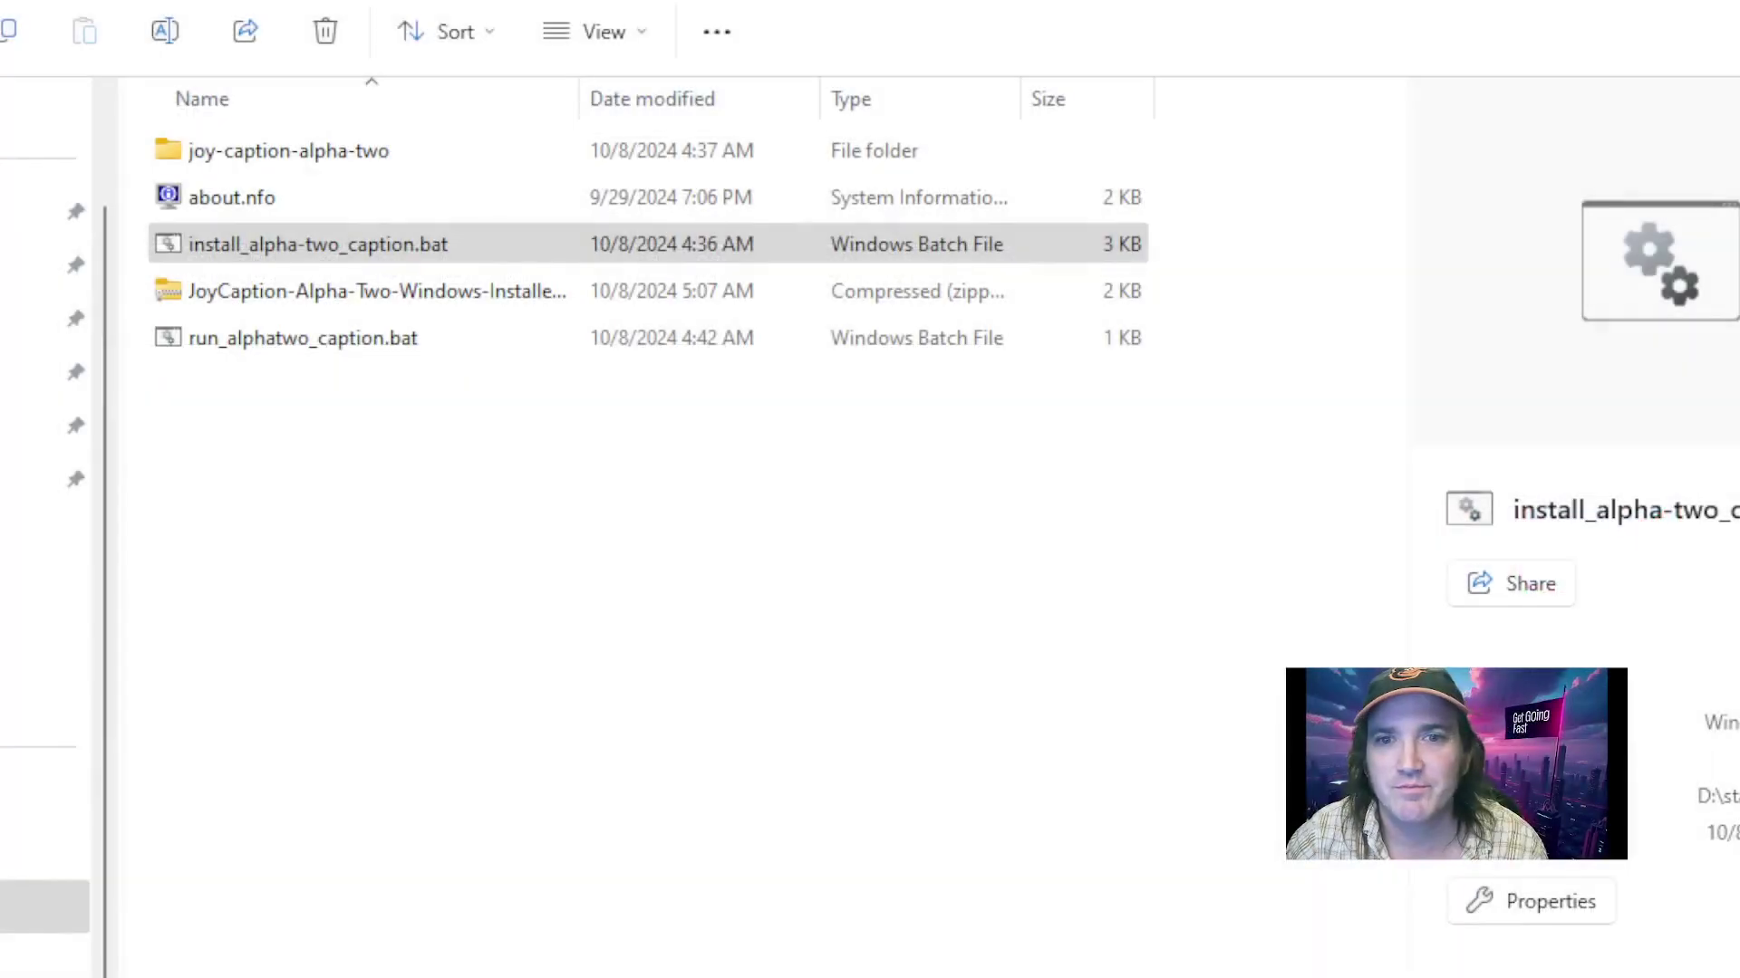
{"action": "left_click", "coordinate": [390, 404]}
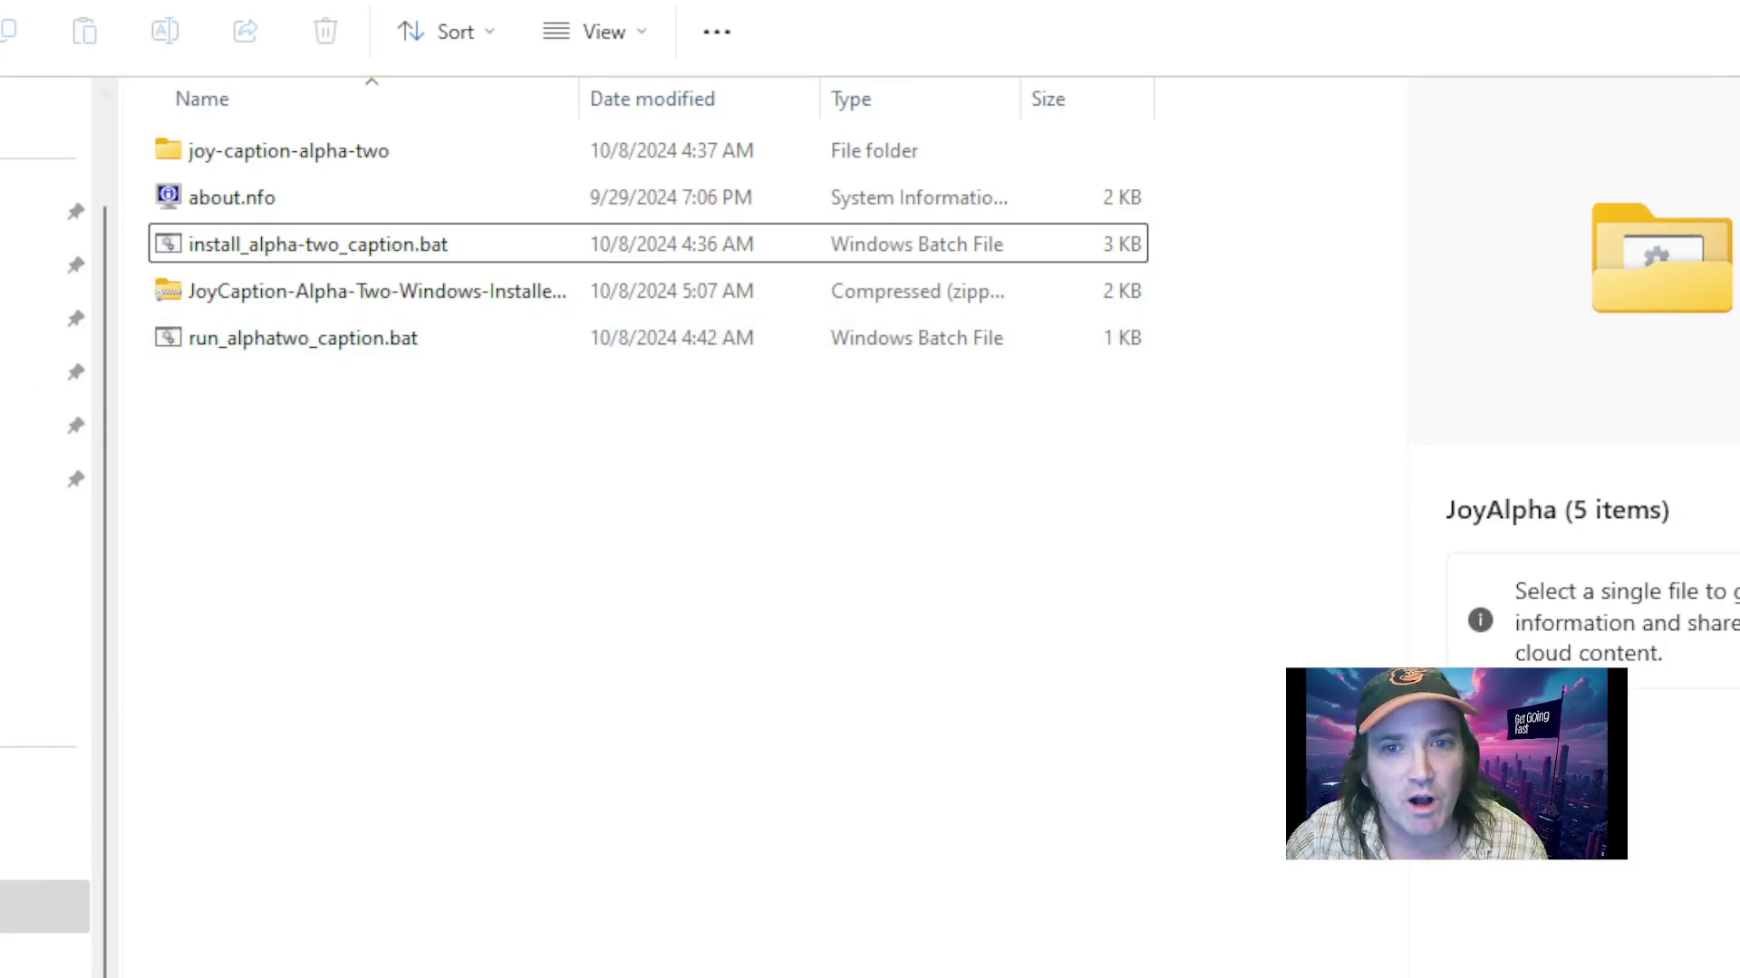